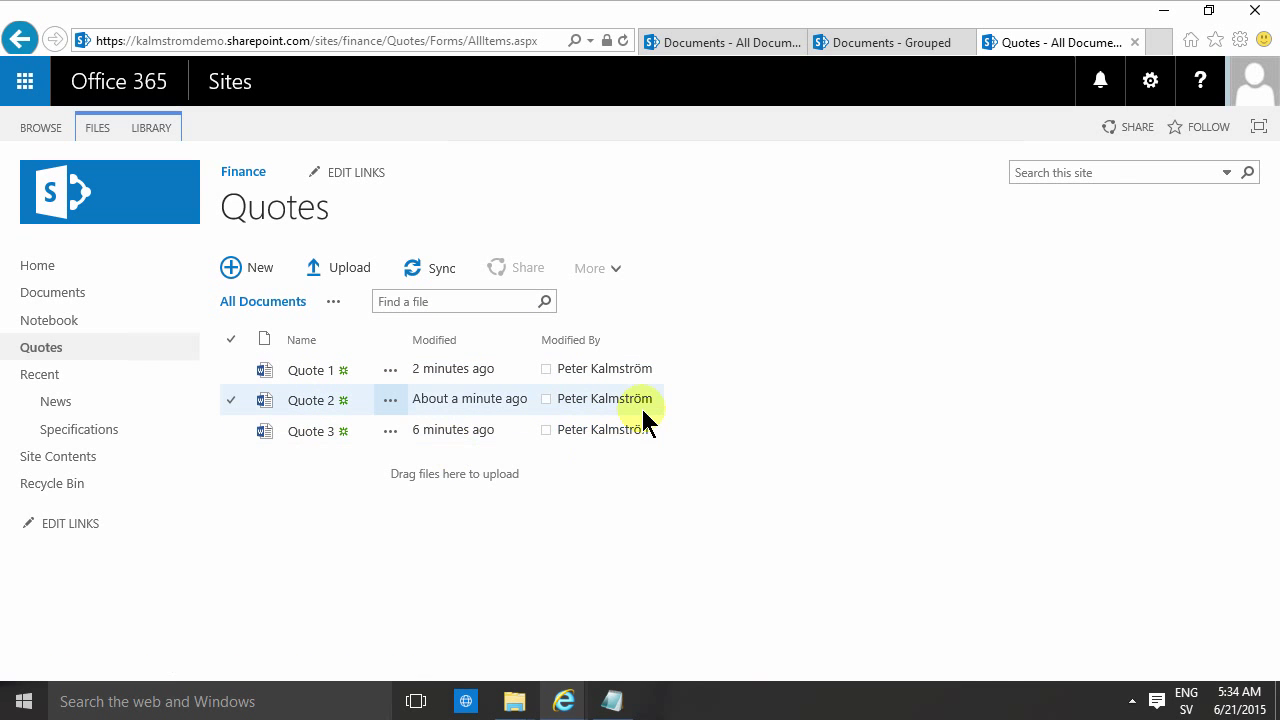
# - Create a date-only Quote Date library column described as when the quote is to be handed in
pyautogui.moveTo(625, 397)
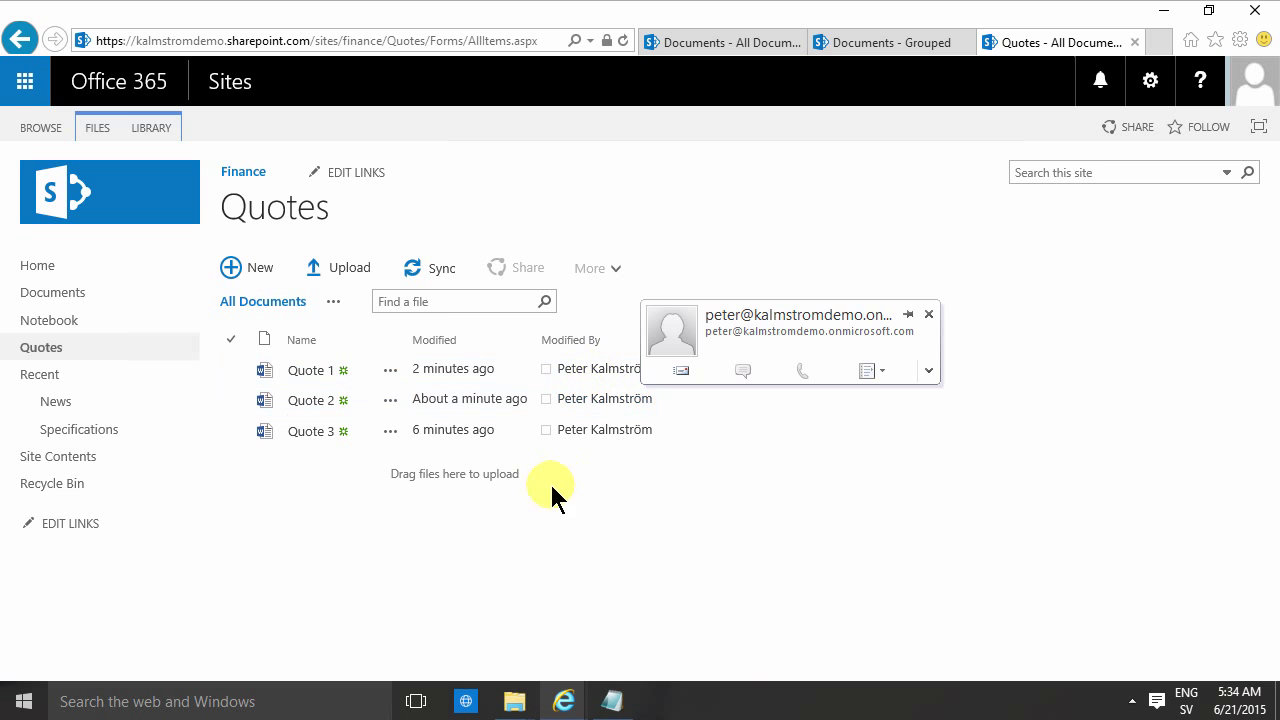
pyautogui.click(574, 516)
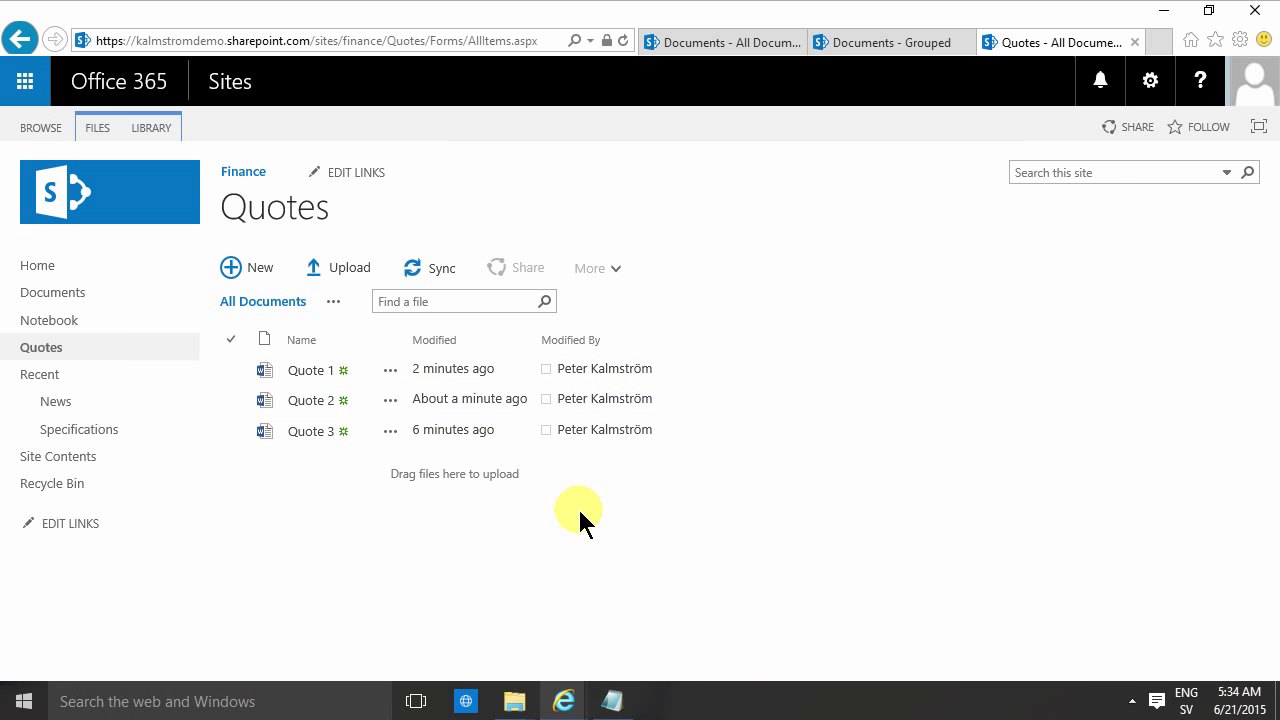
pyautogui.click(151, 128)
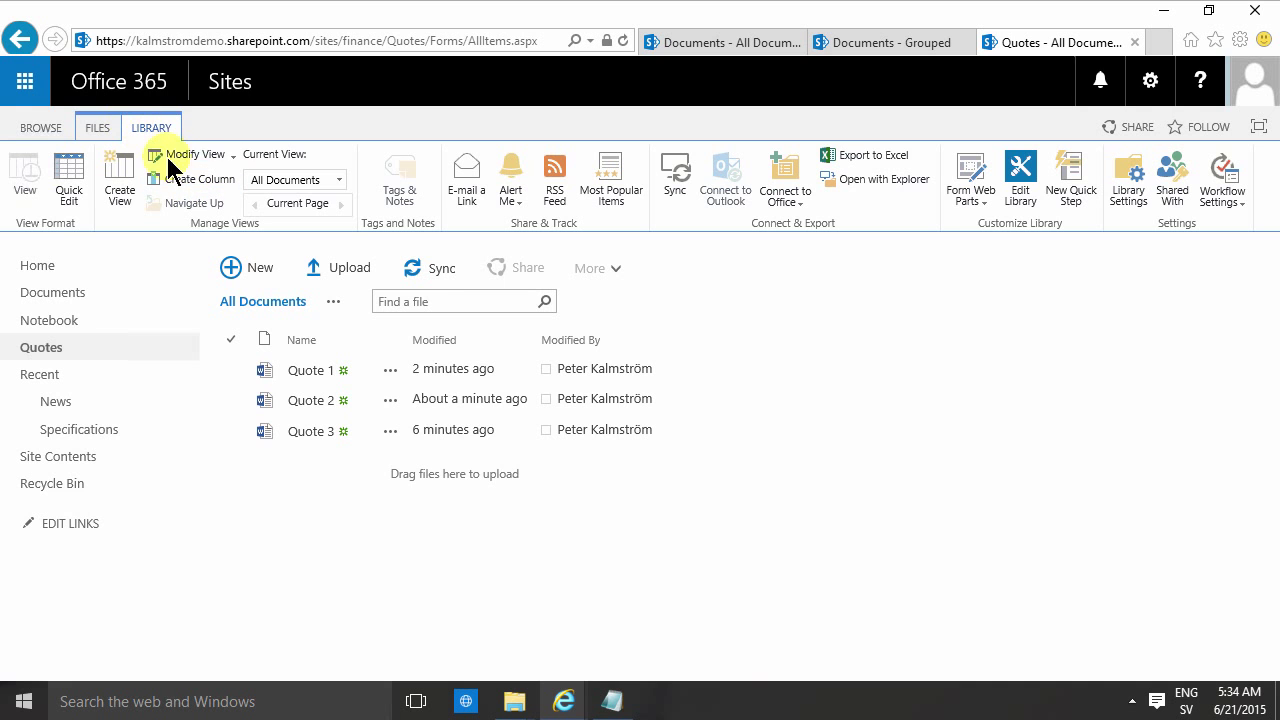
pyautogui.click(190, 180)
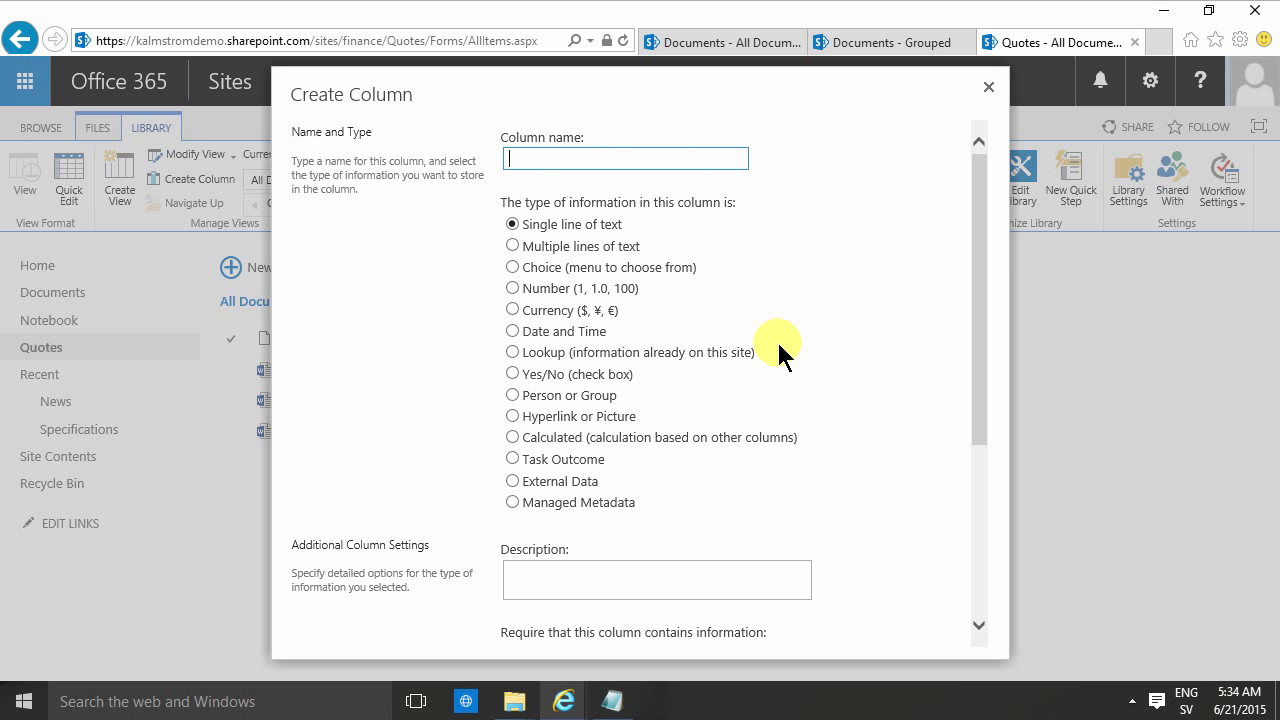
pyautogui.write('Quot')
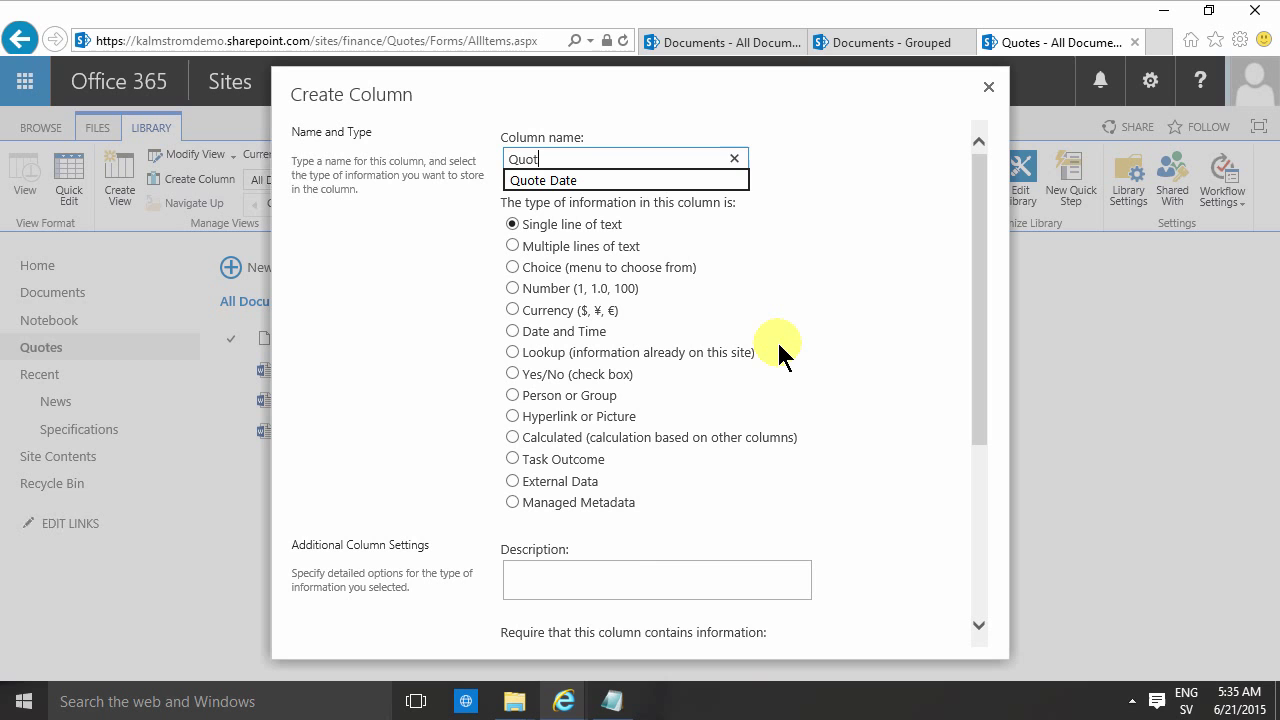
pyautogui.press('Down')
pyautogui.press('Tab')
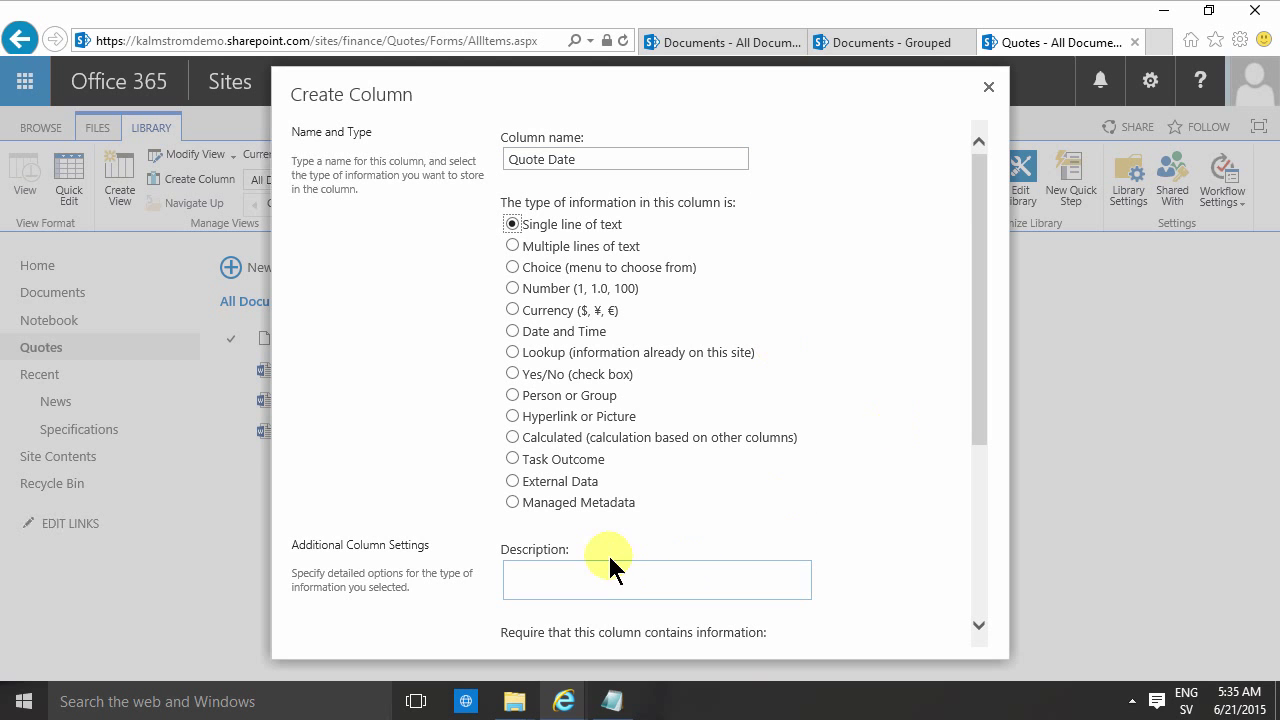
pyautogui.click(582, 572)
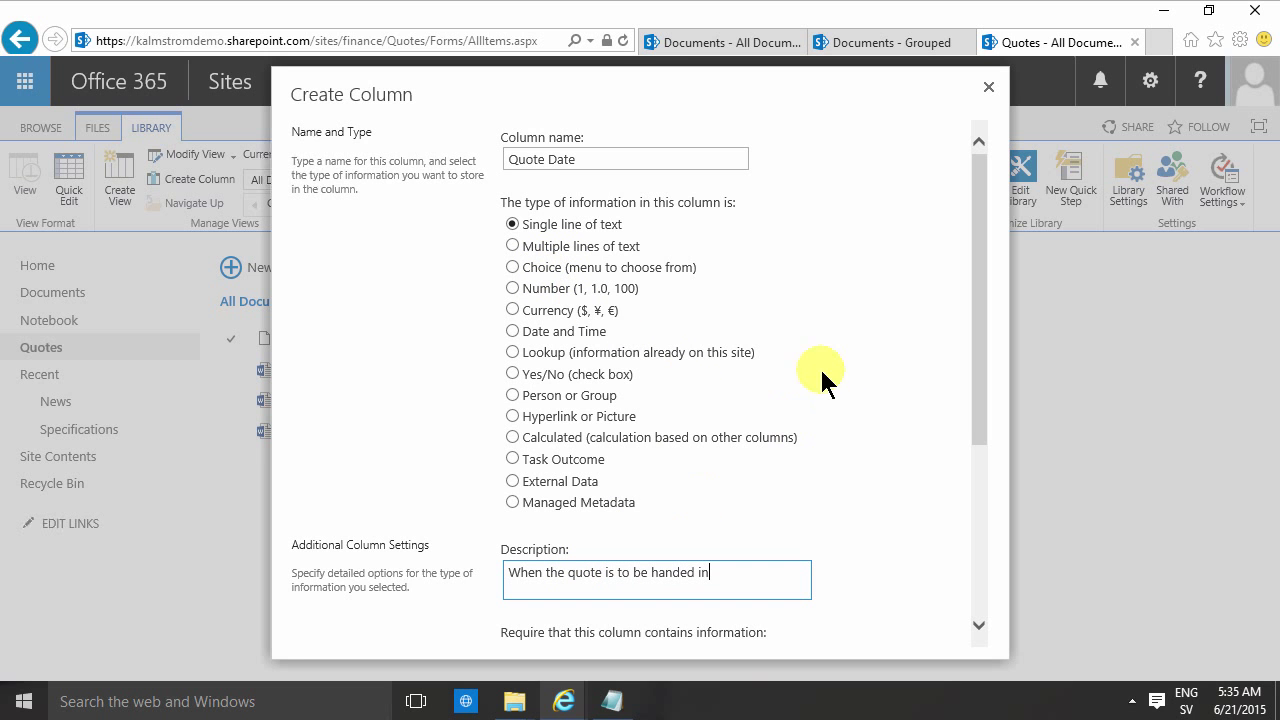
pyautogui.click(514, 330)
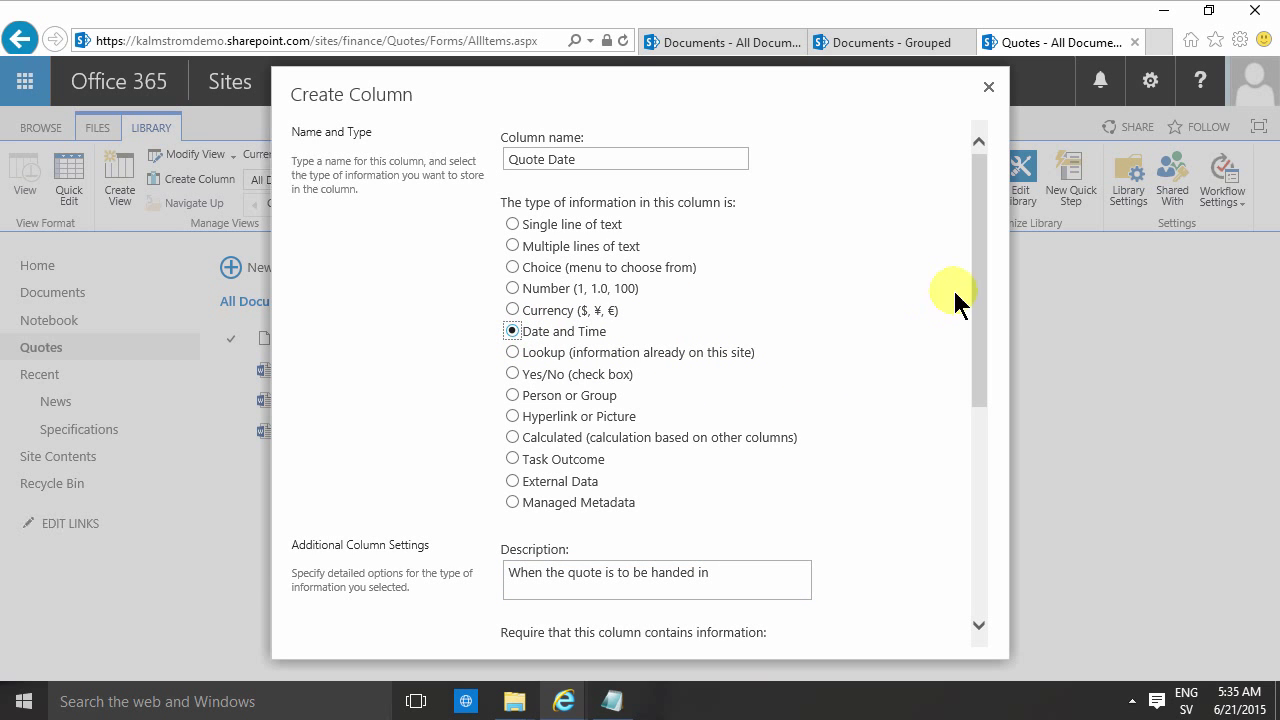
pyautogui.moveTo(984, 306); pyautogui.dragTo(977, 485)
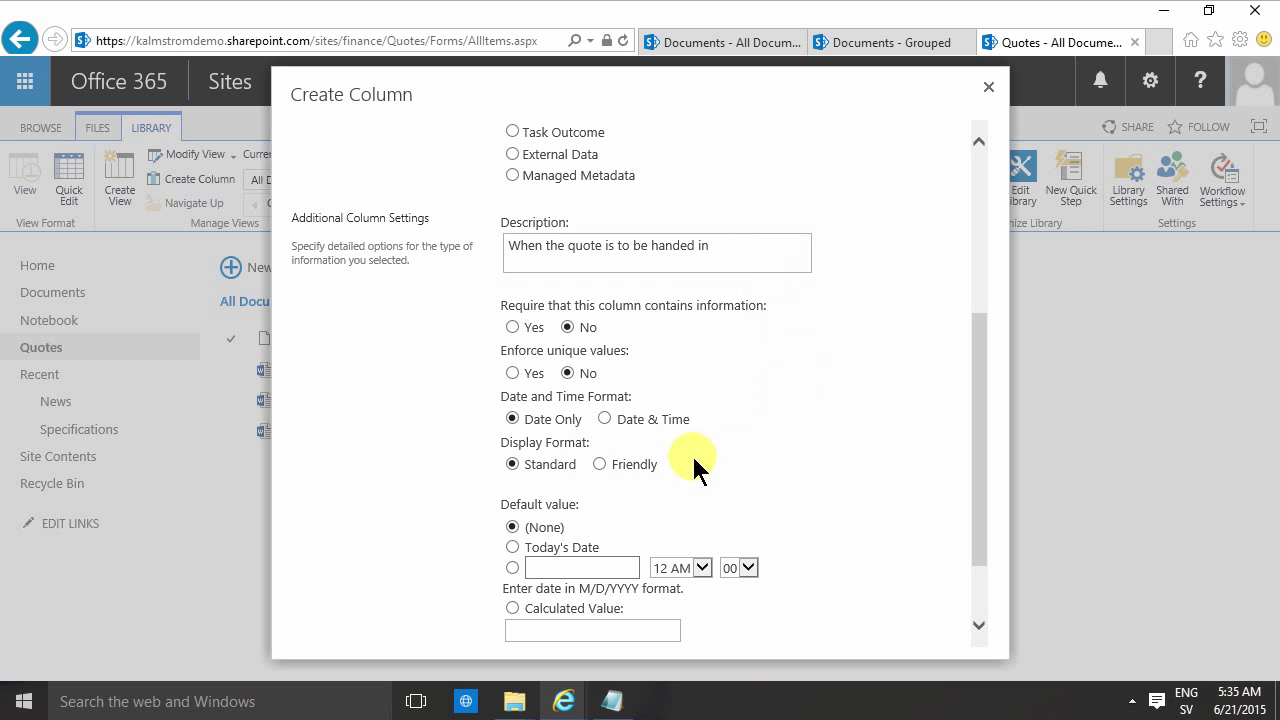
pyautogui.scroll(-2, 690, 485)
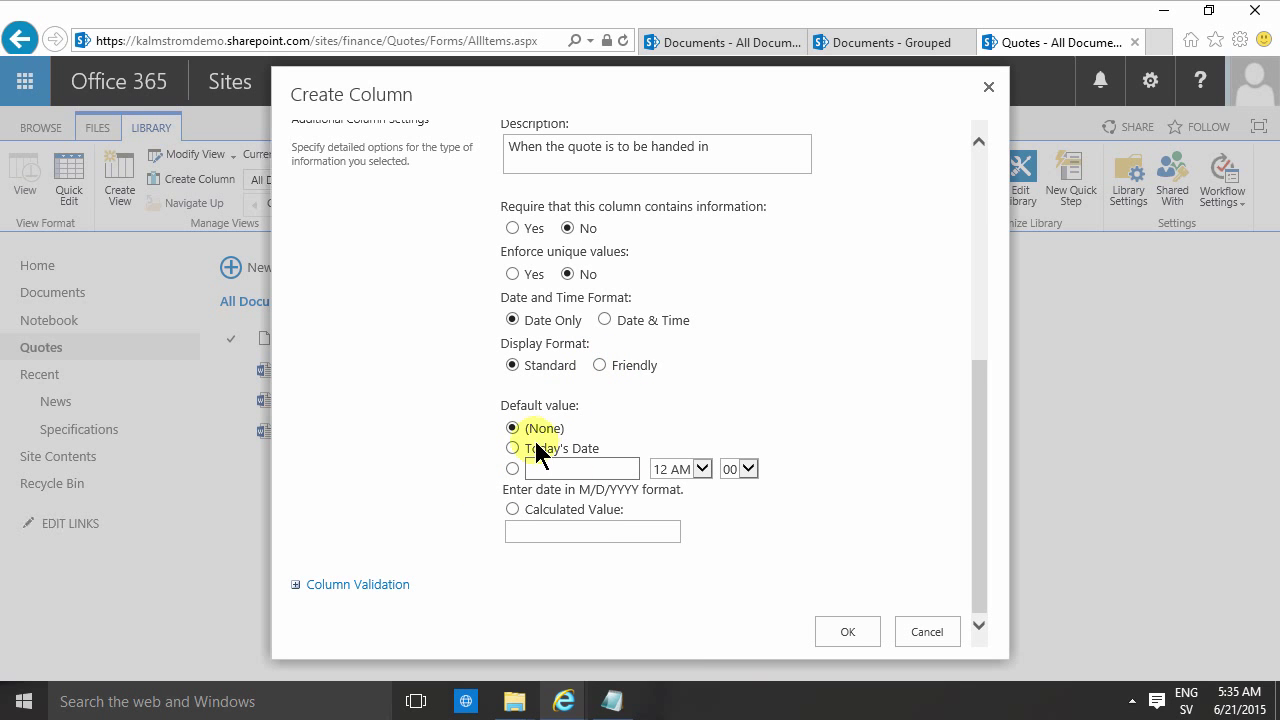
pyautogui.click(858, 645)
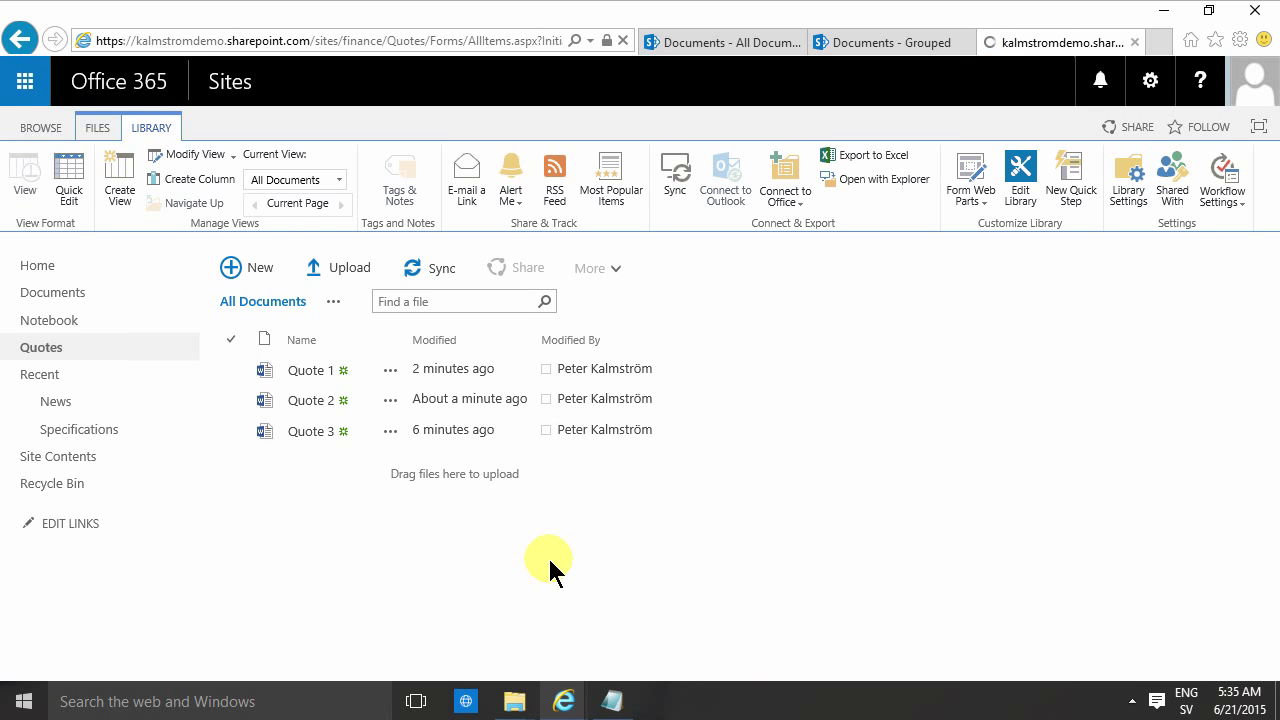
# - Create a date-only Decision Date column described as when the yes/no decision will come
pyautogui.click(186, 182)
pyautogui.write('De')
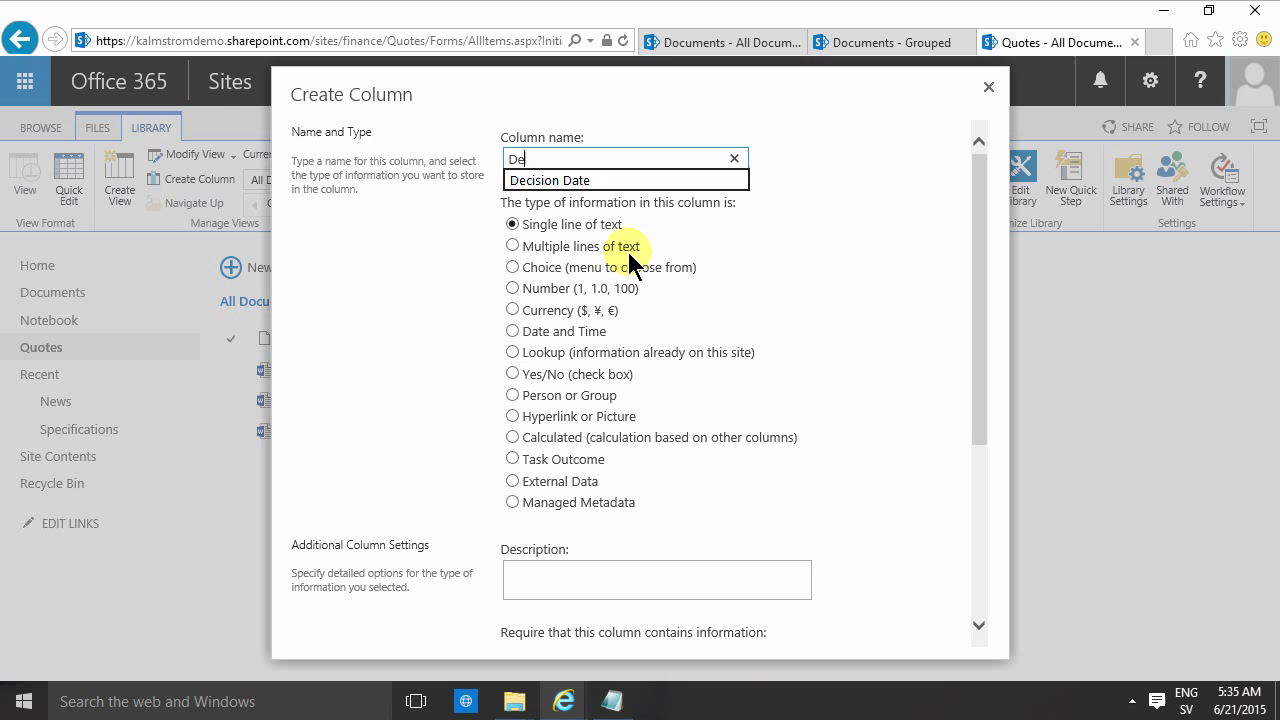
pyautogui.press('Down')
pyautogui.press('Tab')
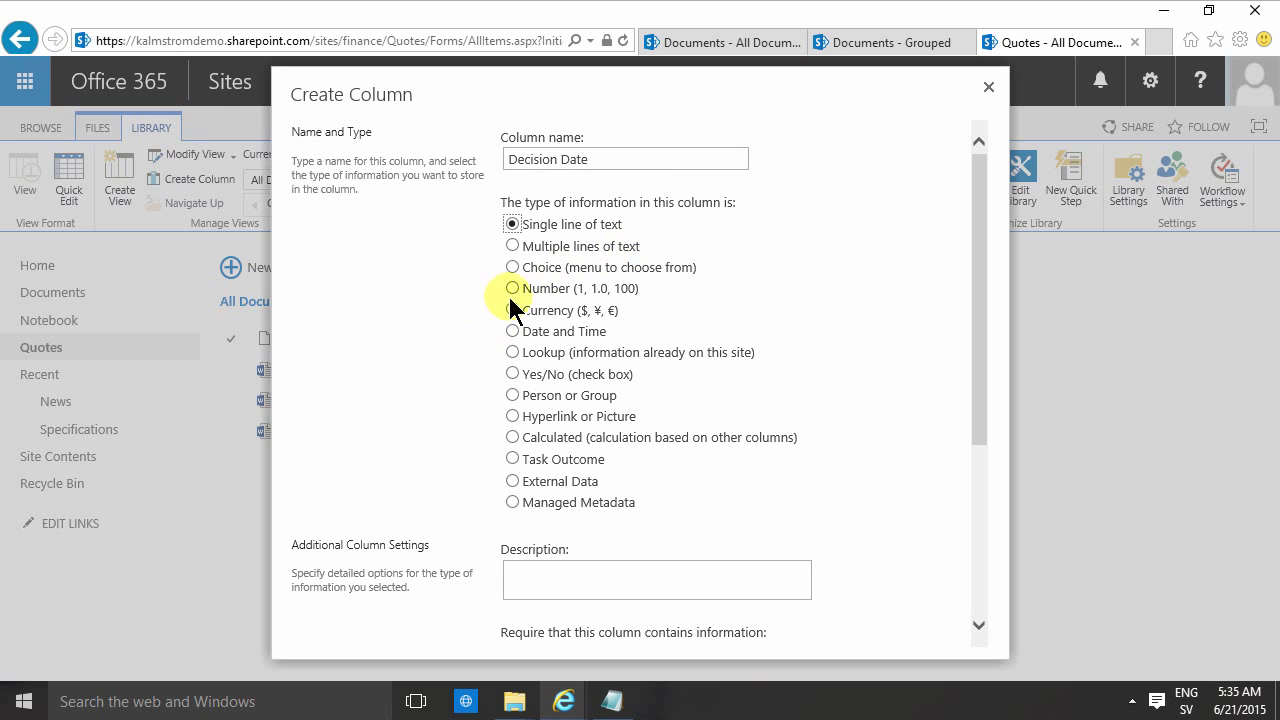
pyautogui.click(512, 331)
pyautogui.scroll(-3, 655, 470)
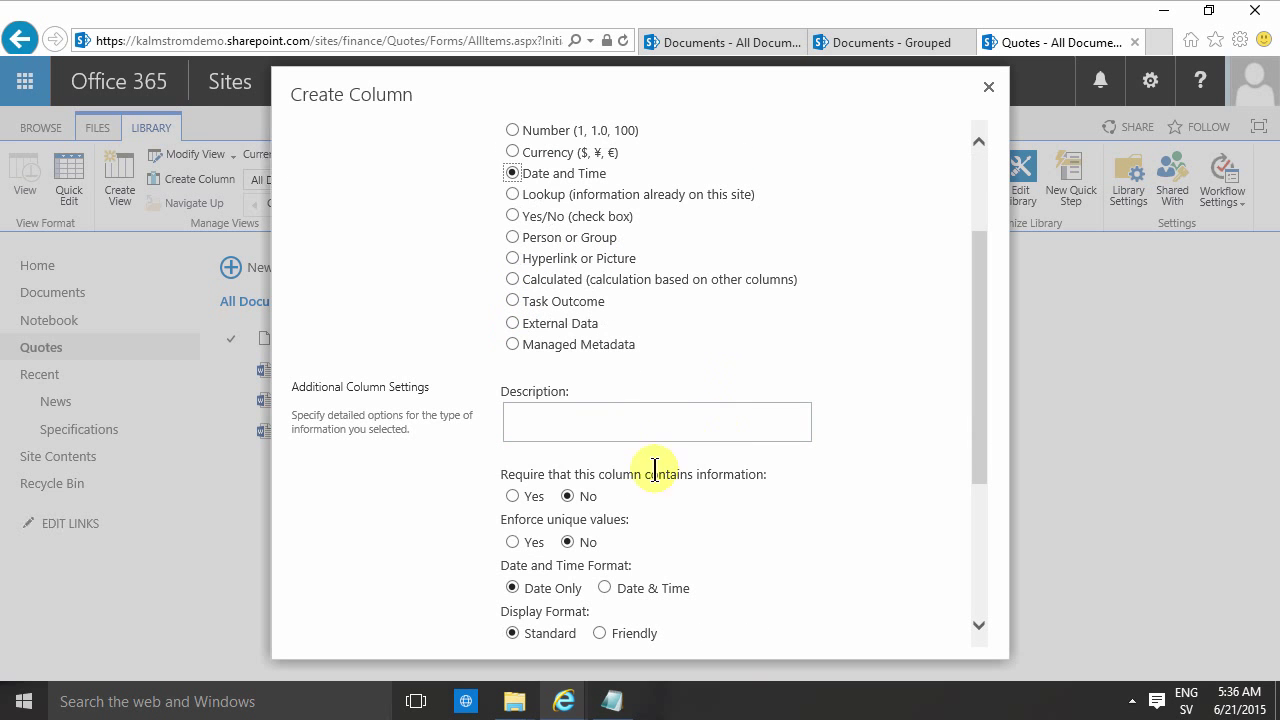
pyautogui.click(607, 427)
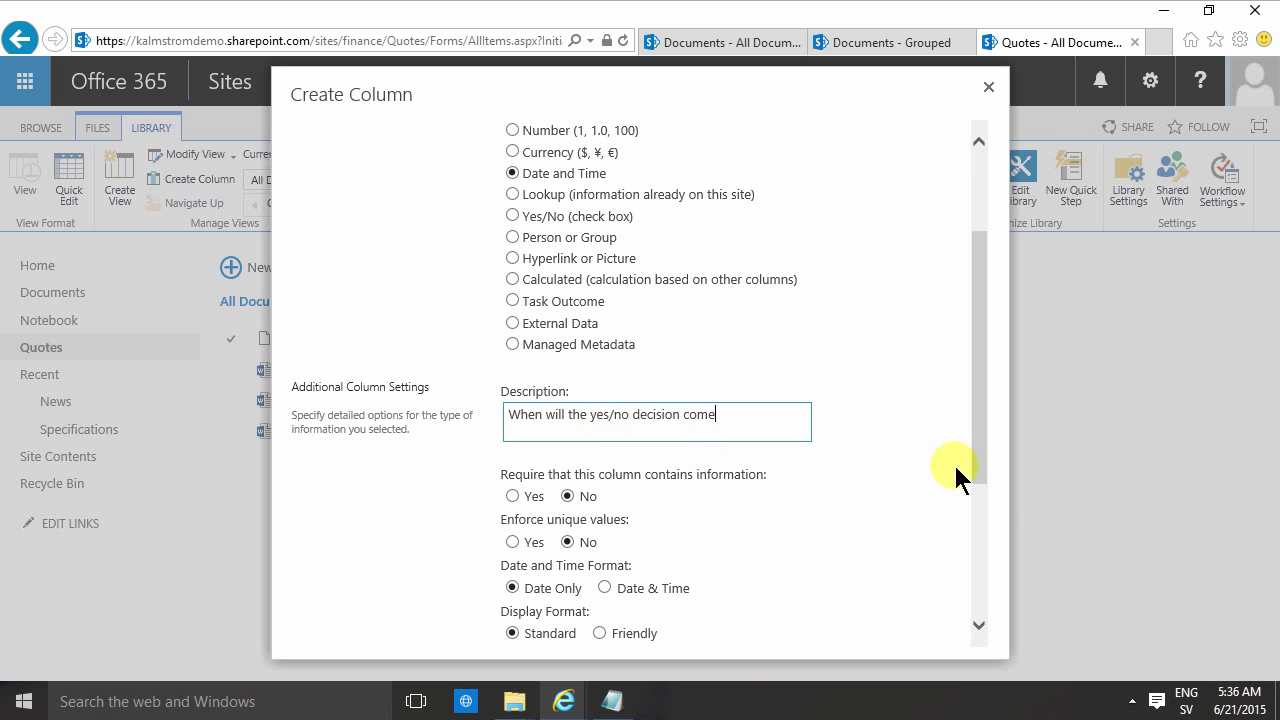
pyautogui.moveTo(984, 455); pyautogui.dragTo(980, 600)
pyautogui.click(857, 640)
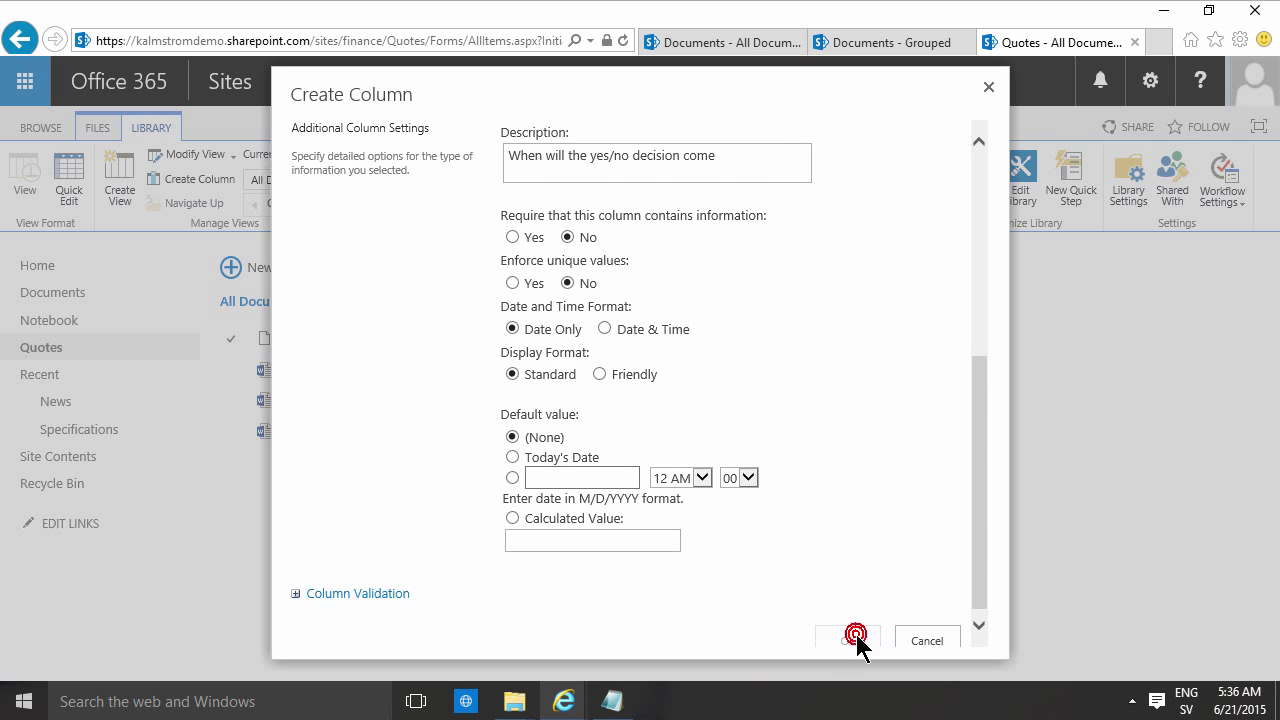
# - Start a new column named Decision with the Choice type
pyautogui.click(192, 182)
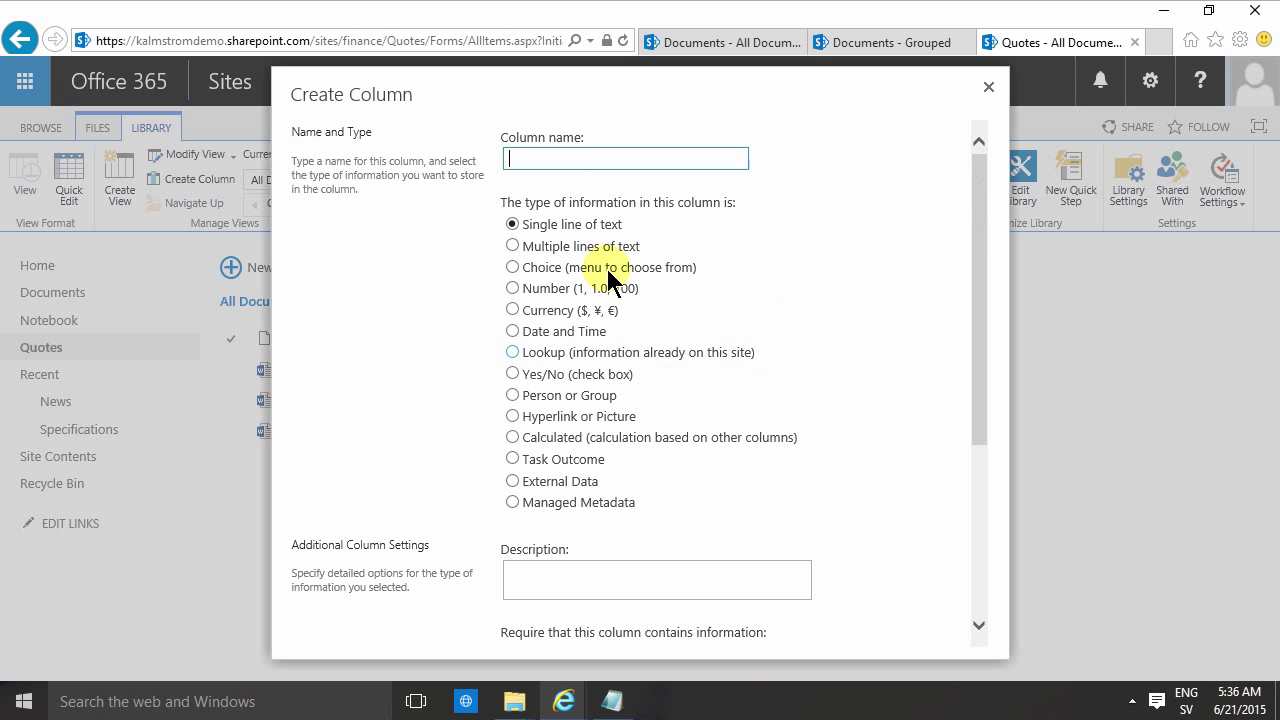
pyautogui.write('Decision')
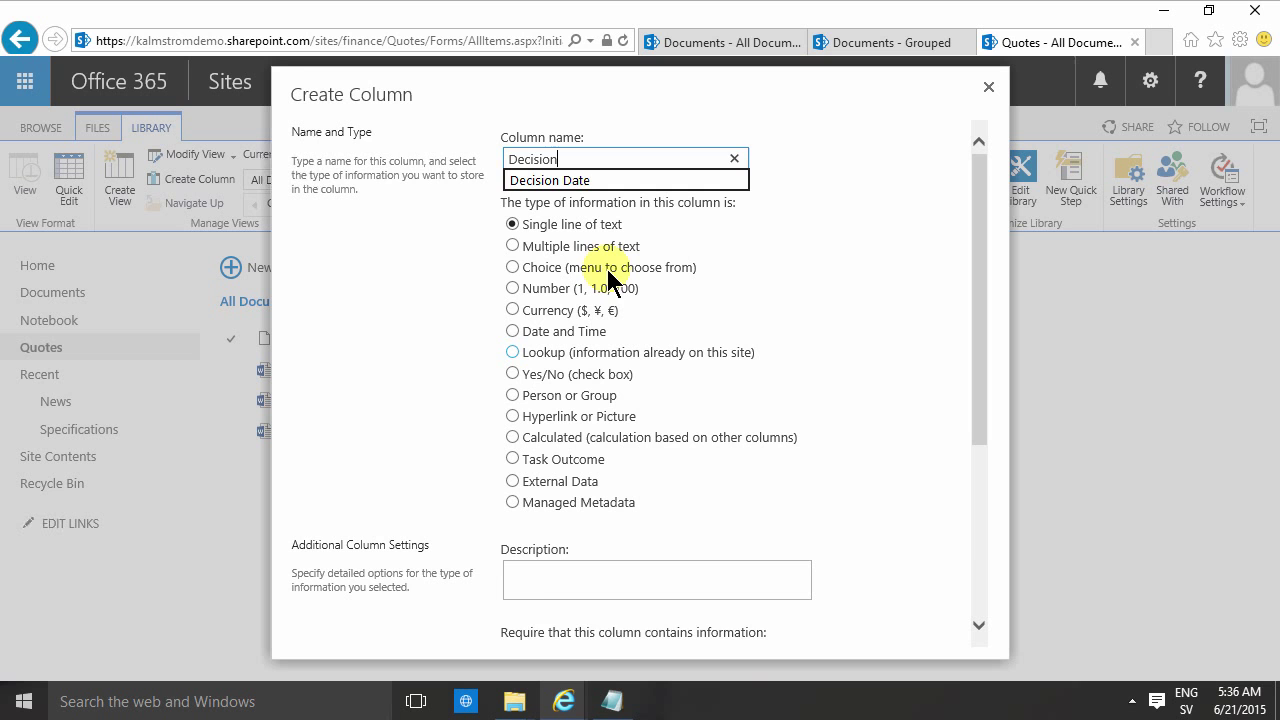
pyautogui.click(512, 266)
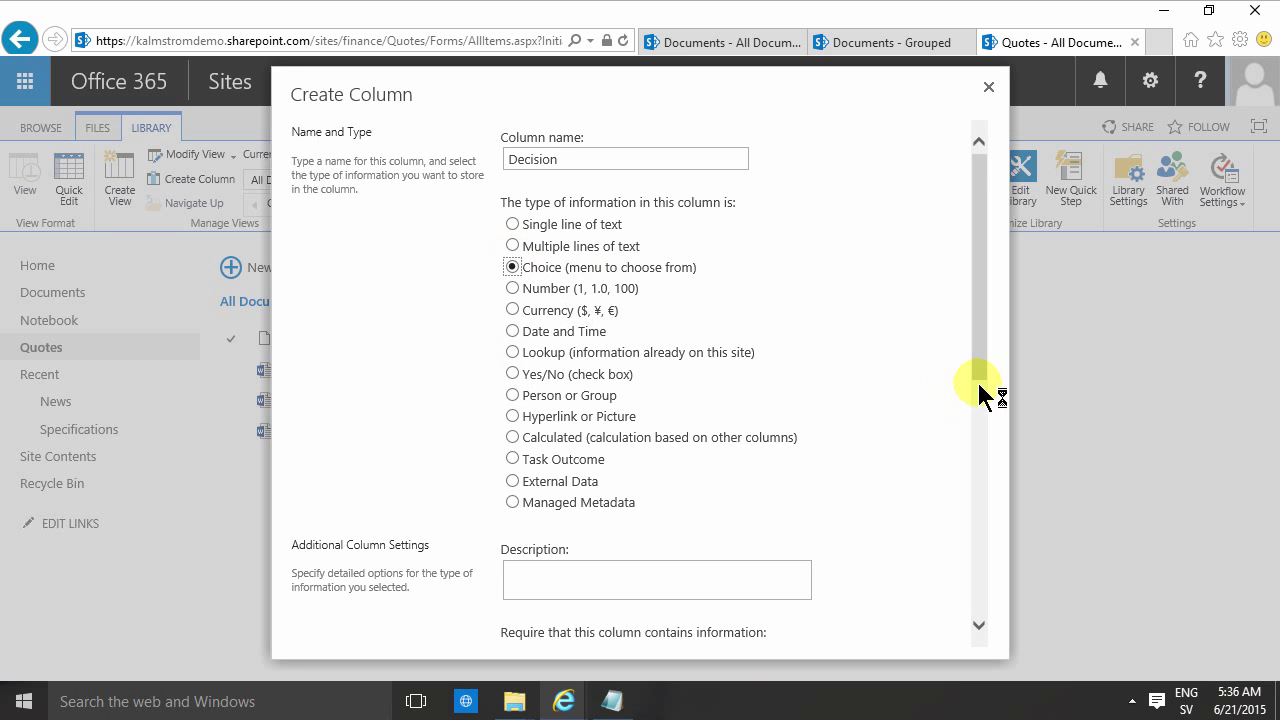
pyautogui.moveTo(988, 380); pyautogui.dragTo(995, 510)
# - Replace the sample choices with 1. Undecided, 2. Yes, 3. No, defaulting to 1. Undecided, and save
pyautogui.click(612, 486)
pyautogui.hotkey('ctrl', 'a')
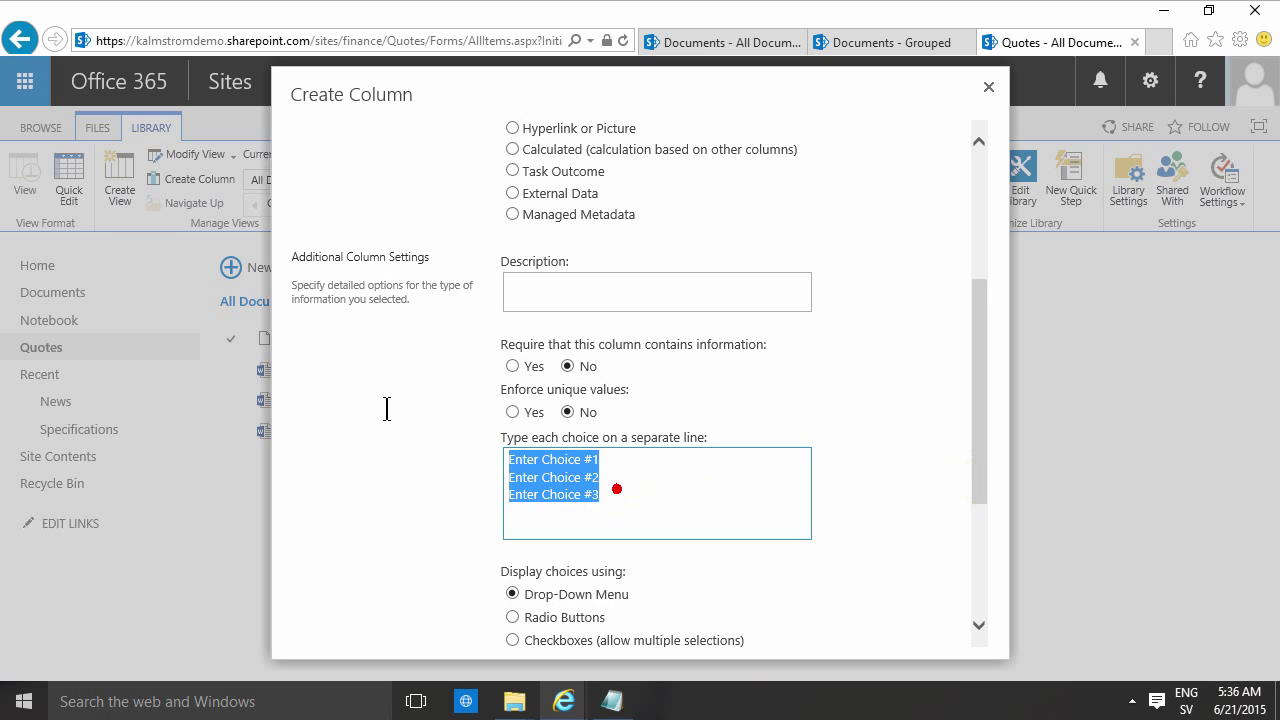
pyautogui.write('Und')
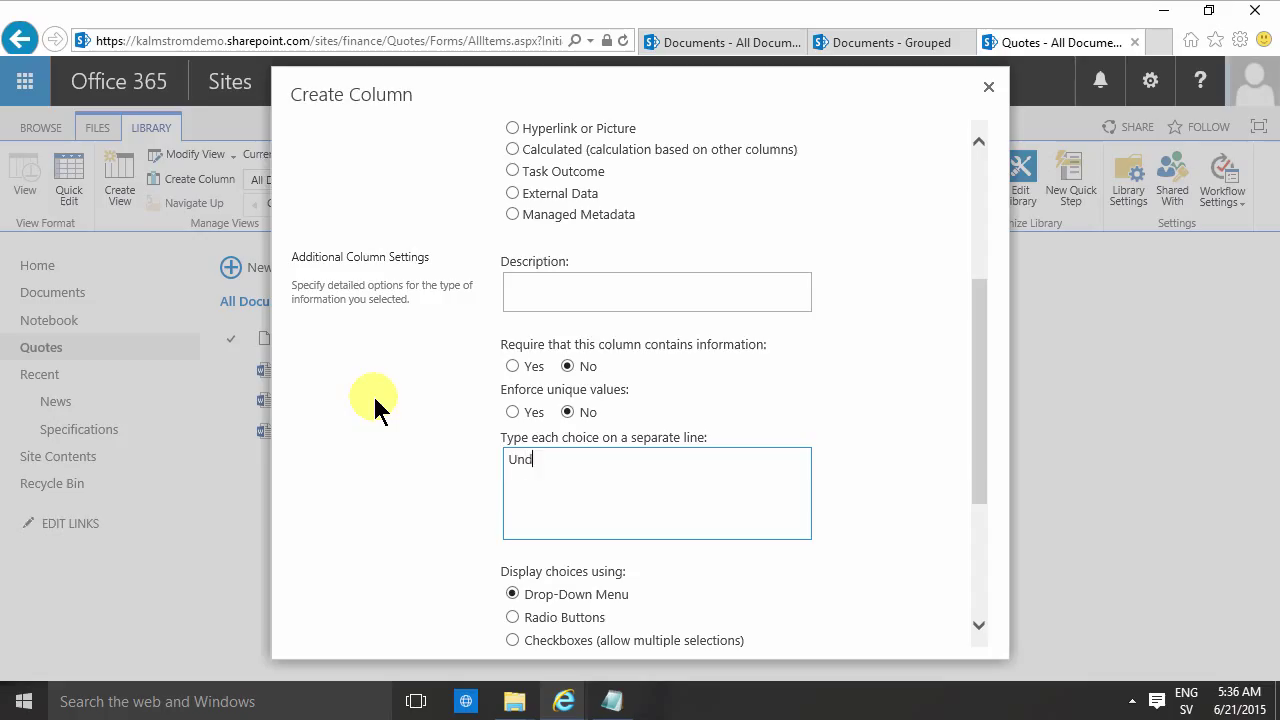
pyautogui.write('ecided')
pyautogui.press('Return')
pyautogui.write('Yes')
pyautogui.press('Return')
pyautogui.write('No1.')
pyautogui.press('Down')
pyautogui.write('2. Yes ')
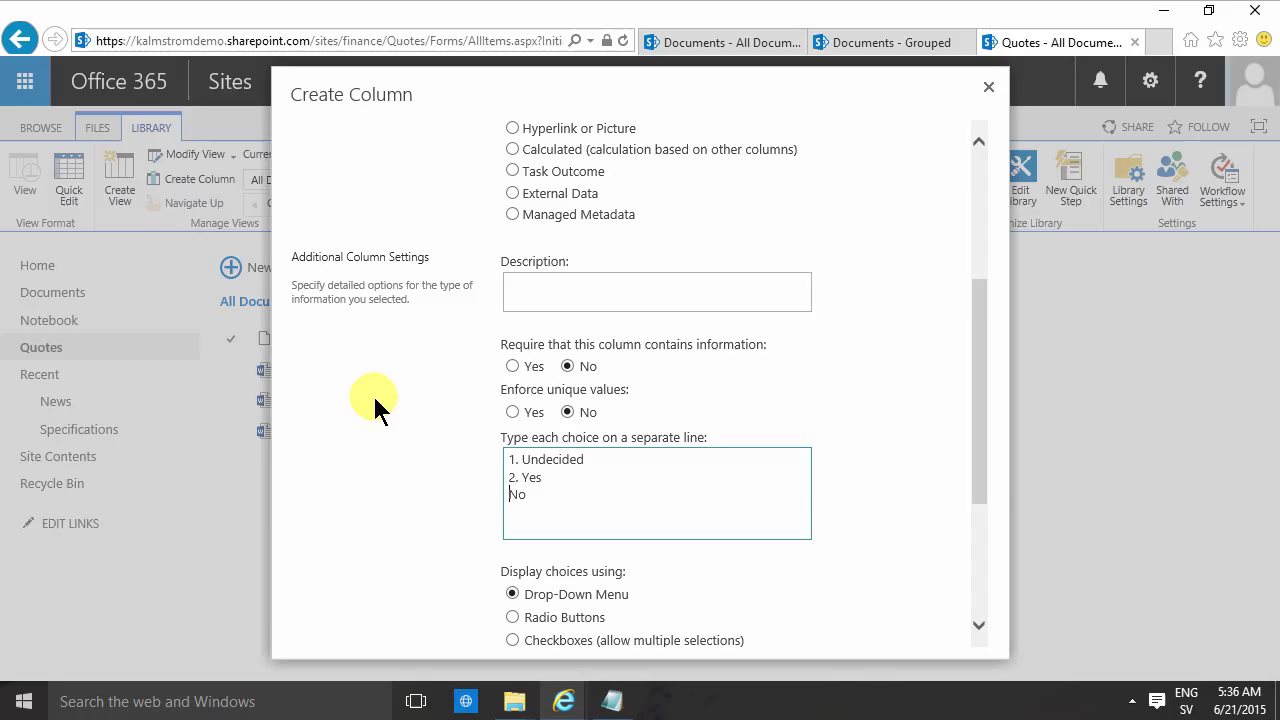
pyautogui.write('3.')
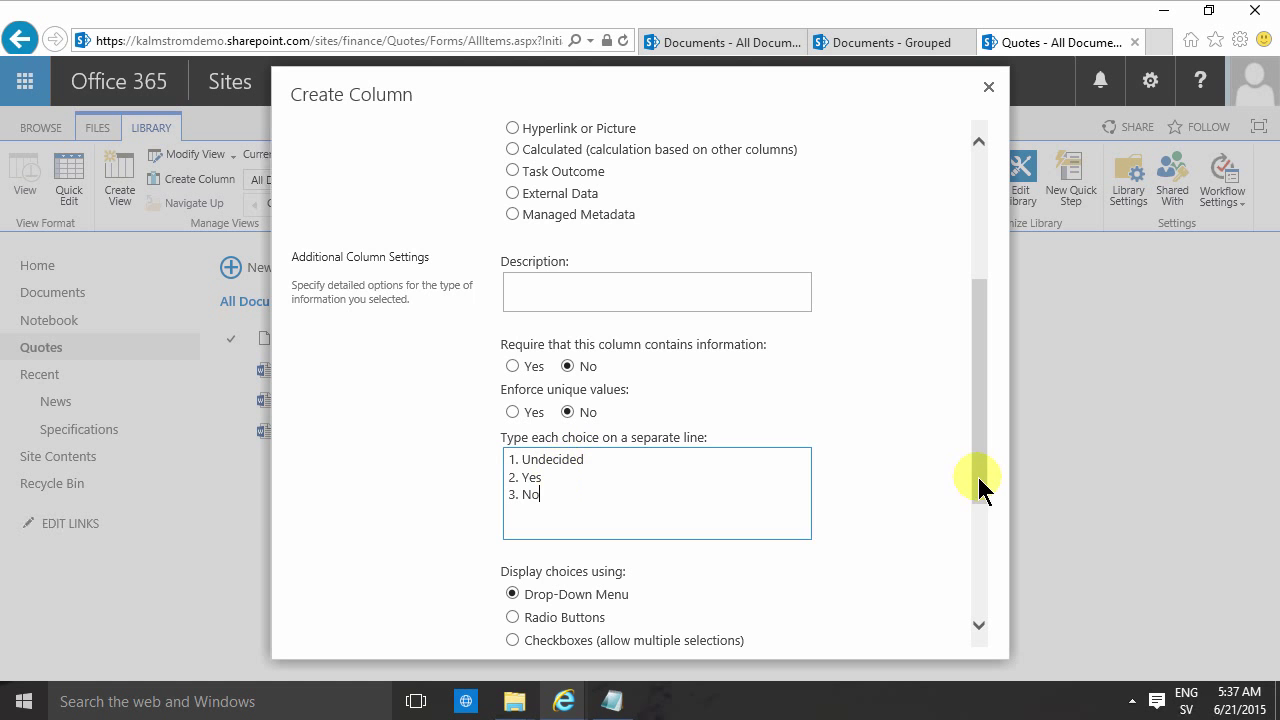
pyautogui.moveTo(980, 489); pyautogui.dragTo(977, 606)
pyautogui.click(628, 554)
pyautogui.click(871, 630)
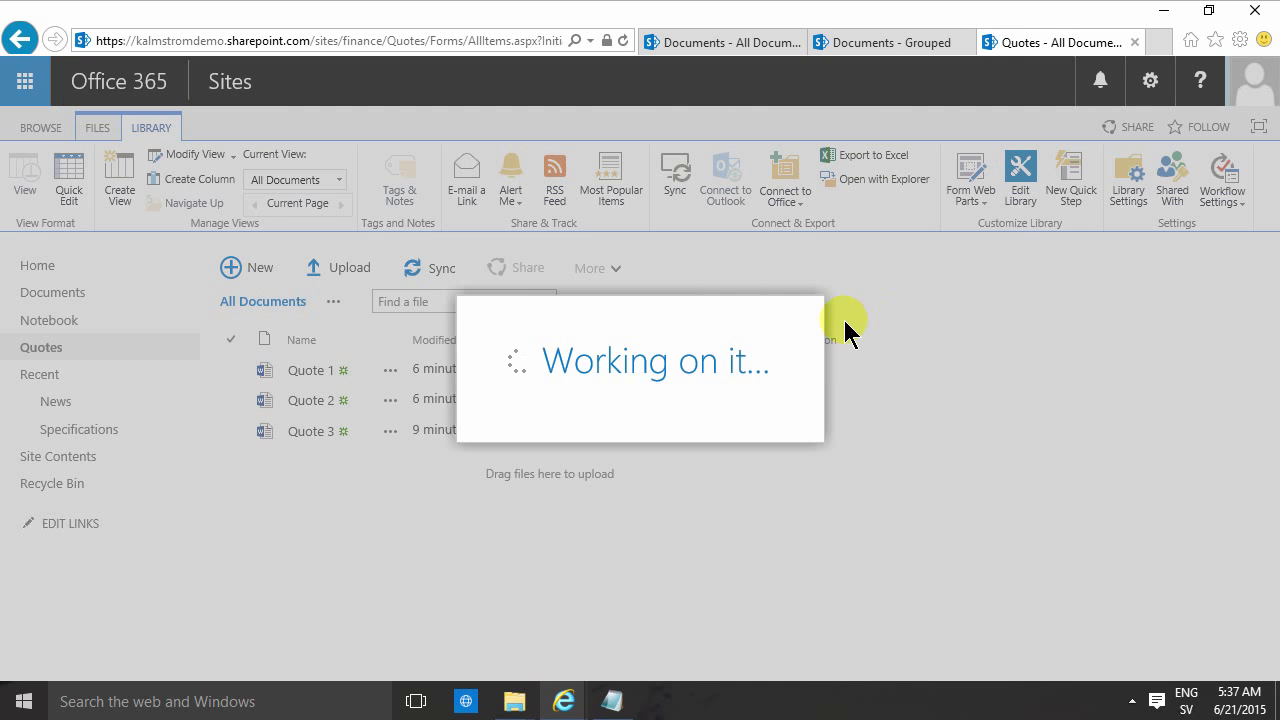
# - Create a Quote Value currency column in United States dollars with 0 decimal places
pyautogui.write('Quote Value')
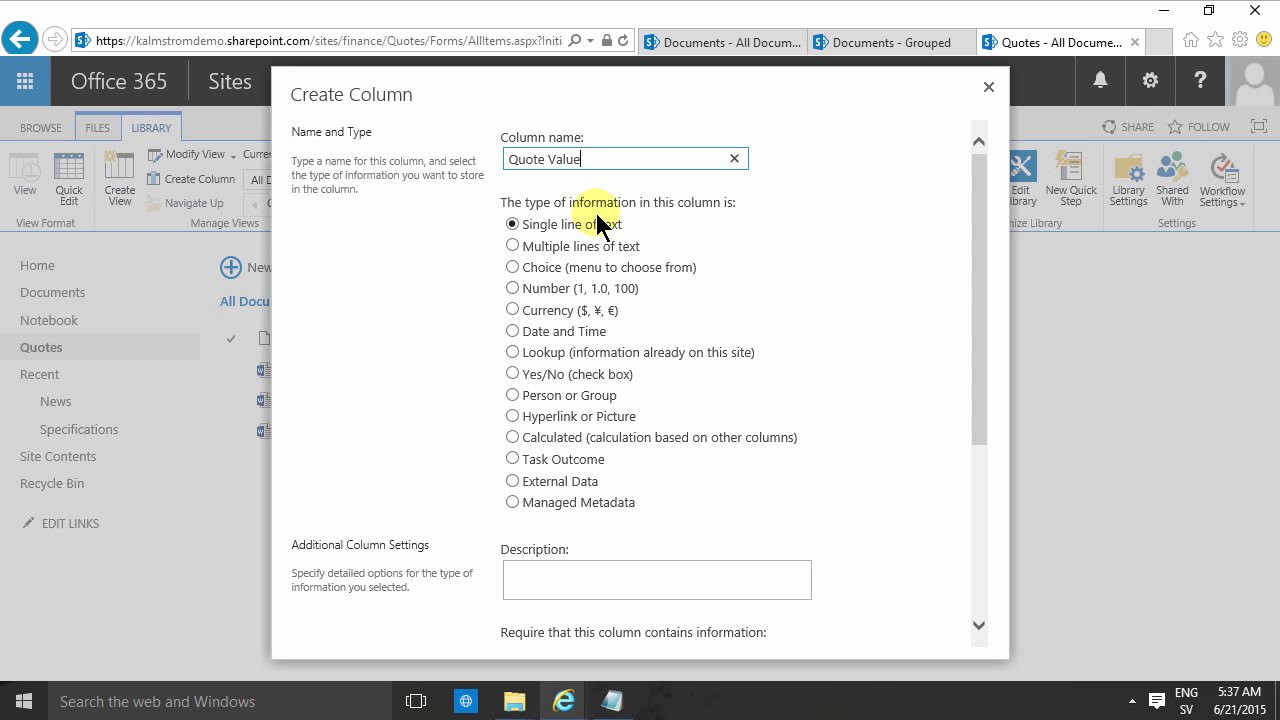
pyautogui.click(512, 310)
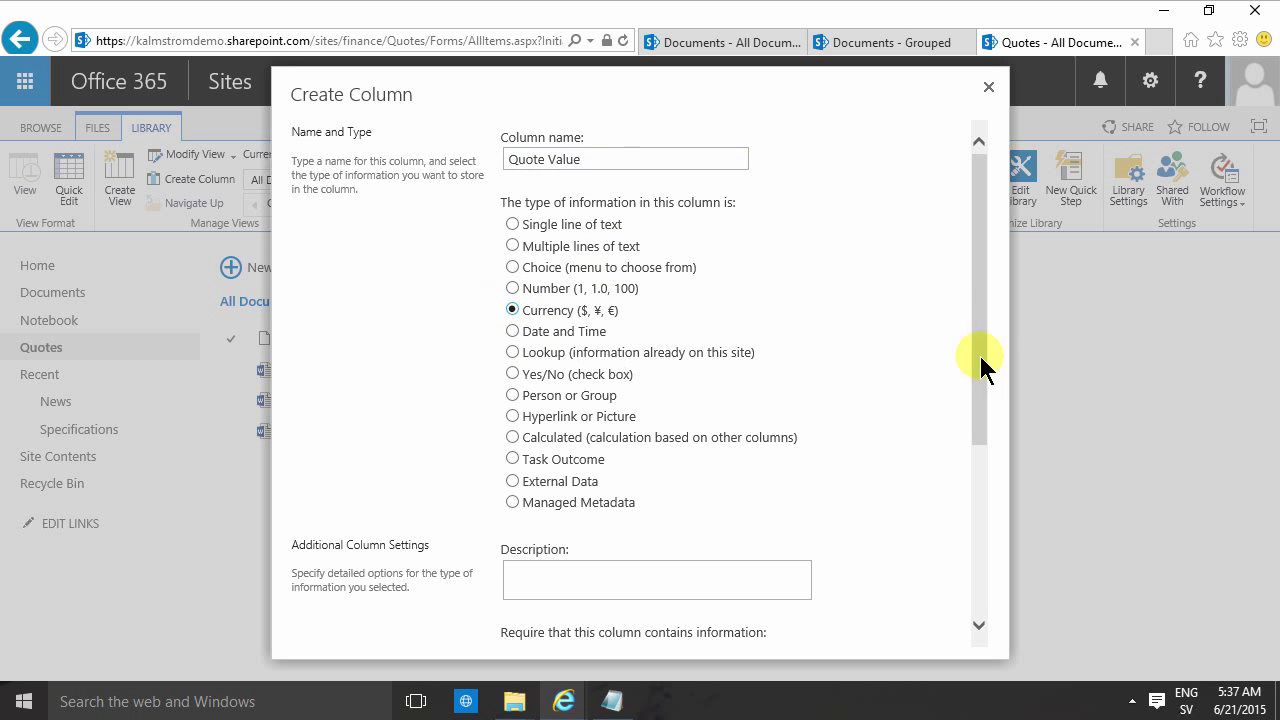
pyautogui.scroll(-2, 988, 370)
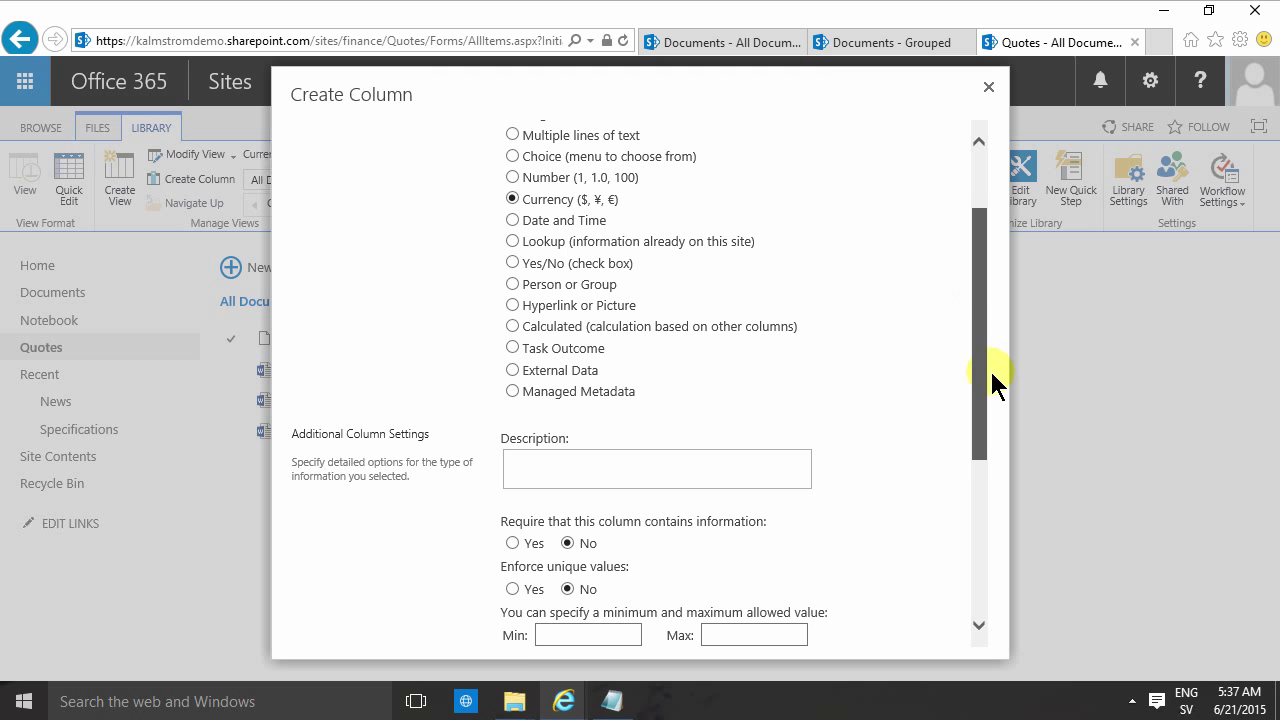
pyautogui.moveTo(991, 374); pyautogui.dragTo(986, 537)
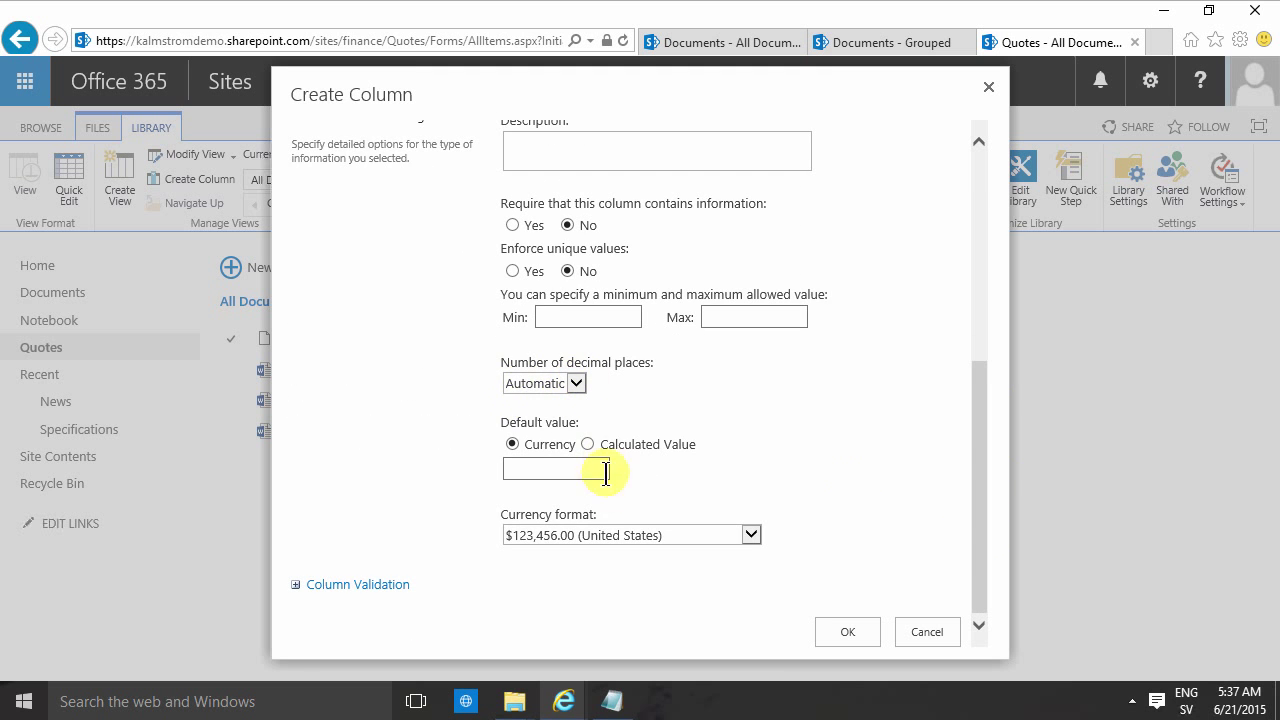
pyautogui.click(647, 532)
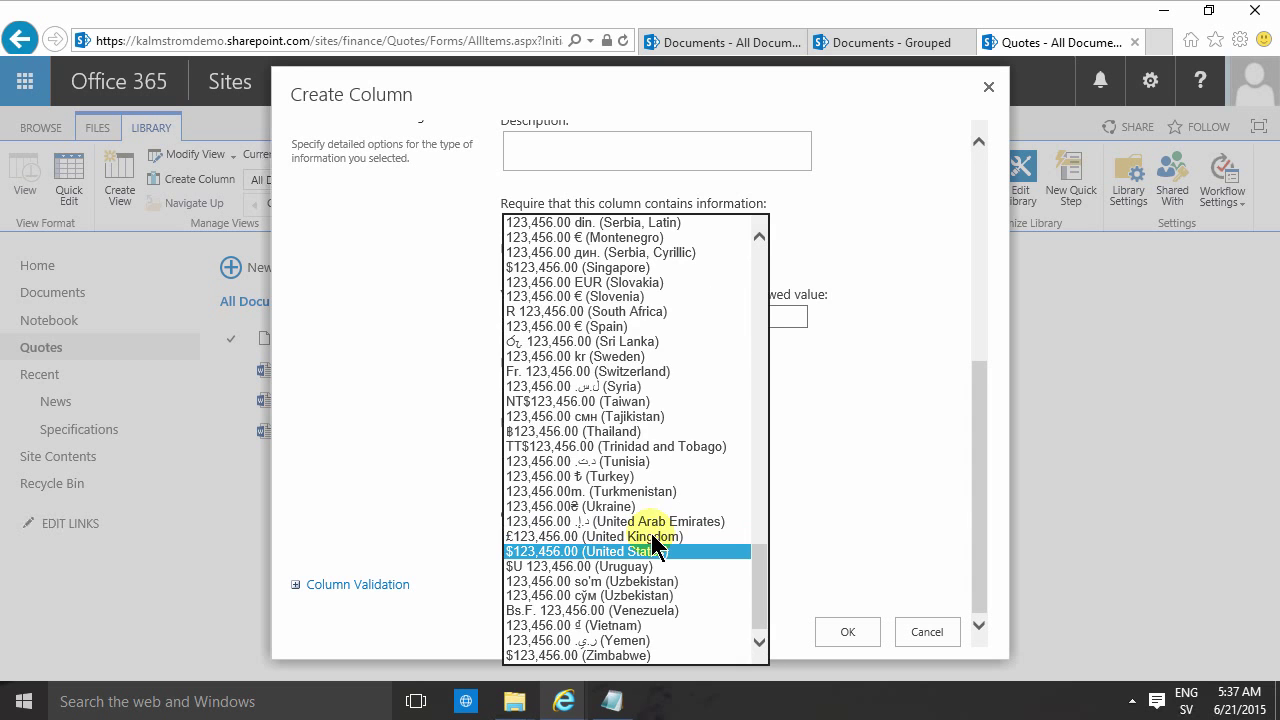
pyautogui.click(731, 553)
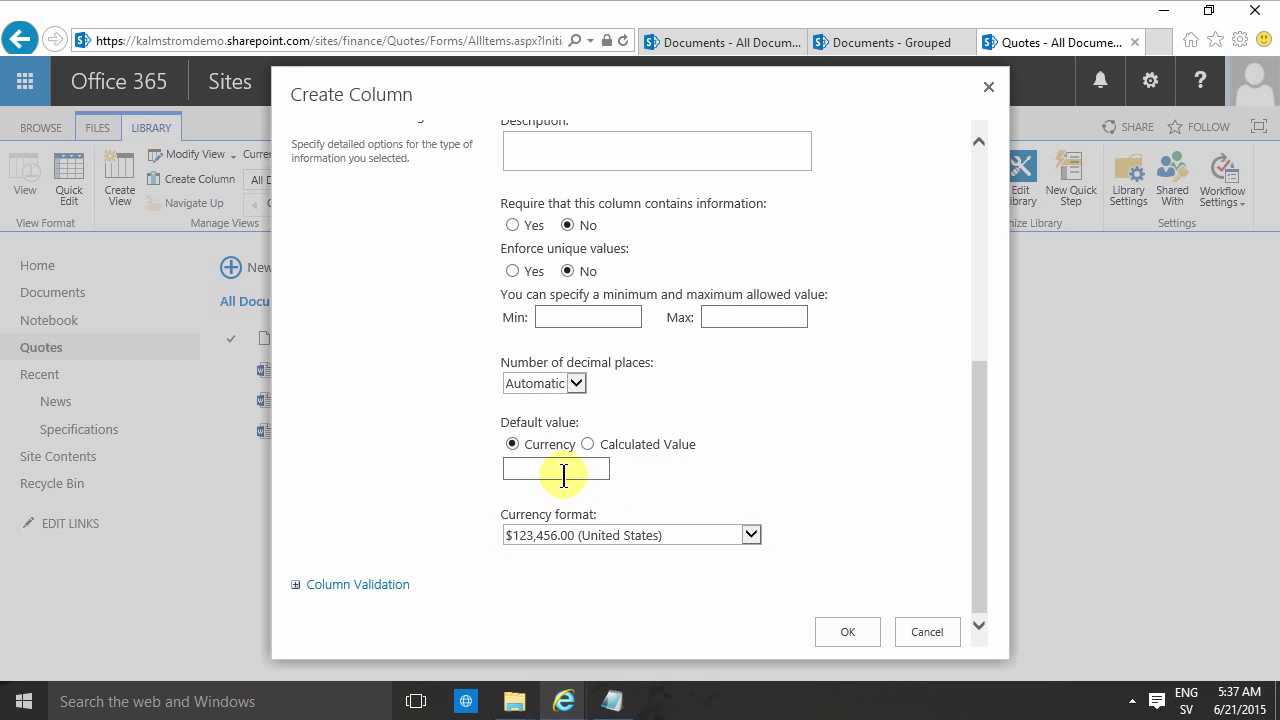
pyautogui.click(575, 385)
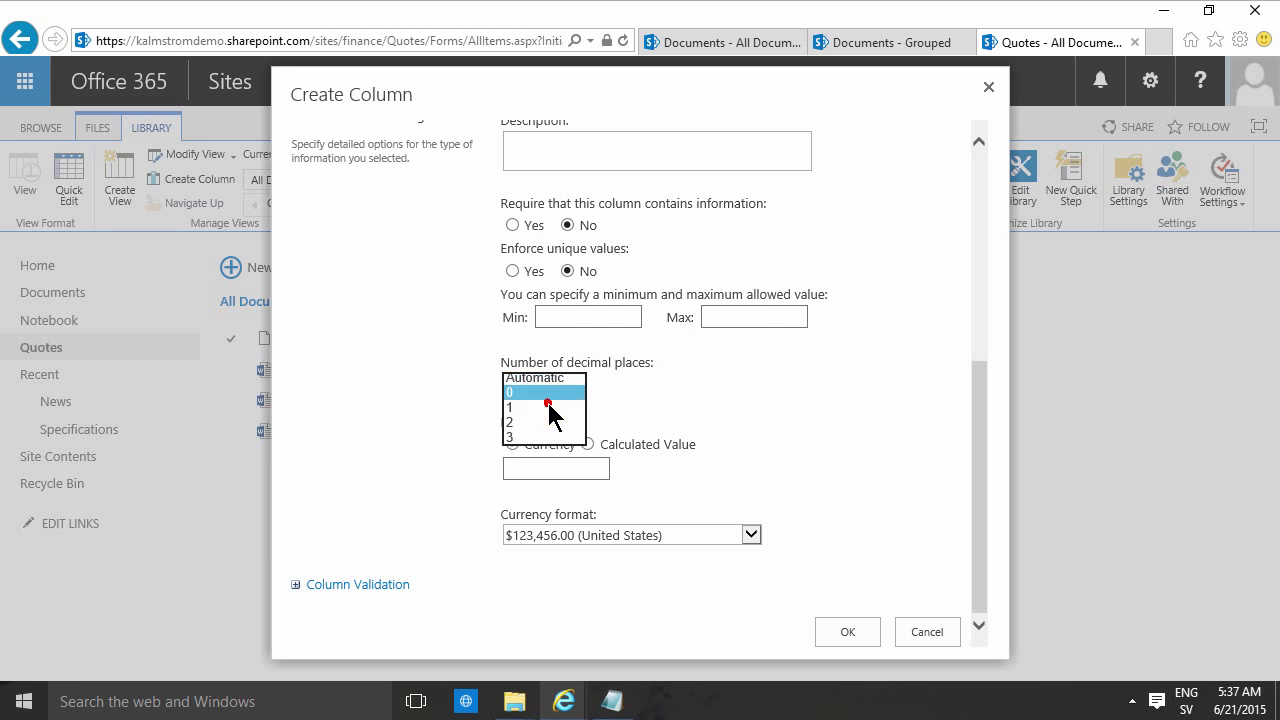
pyautogui.click(550, 397)
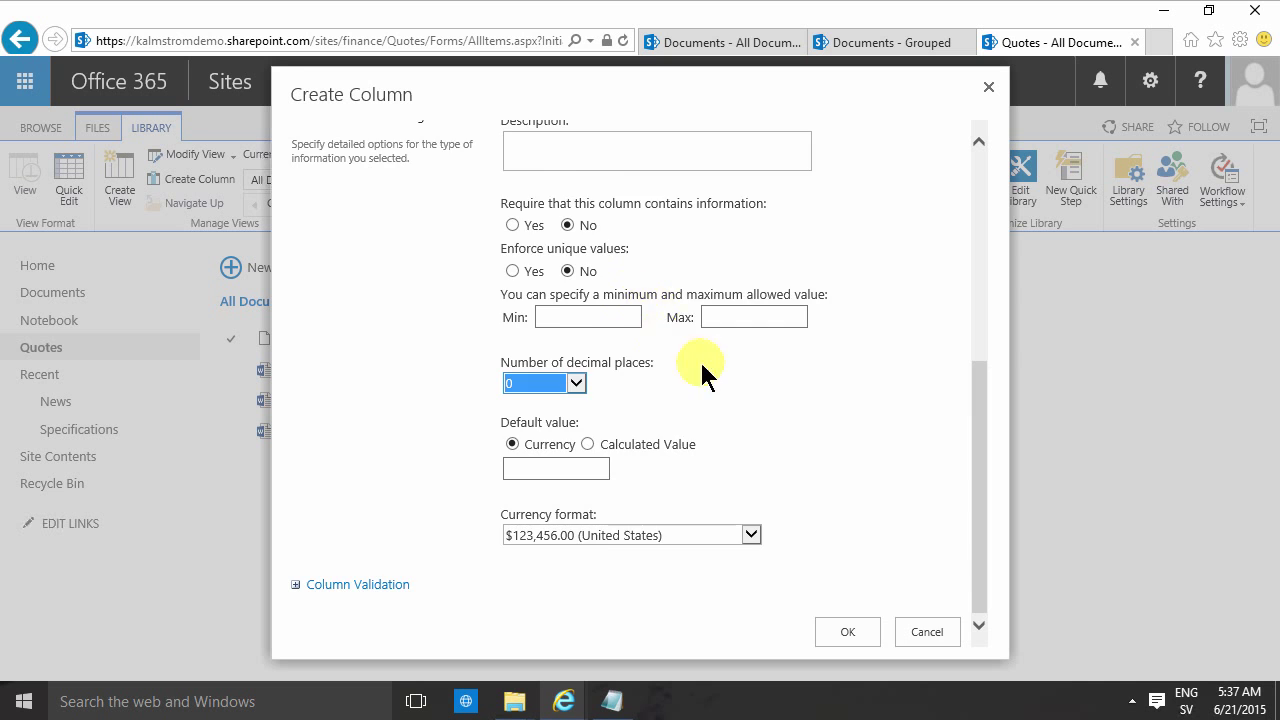
pyautogui.scroll(3, 757, 391)
pyautogui.scroll(-3, 718, 405)
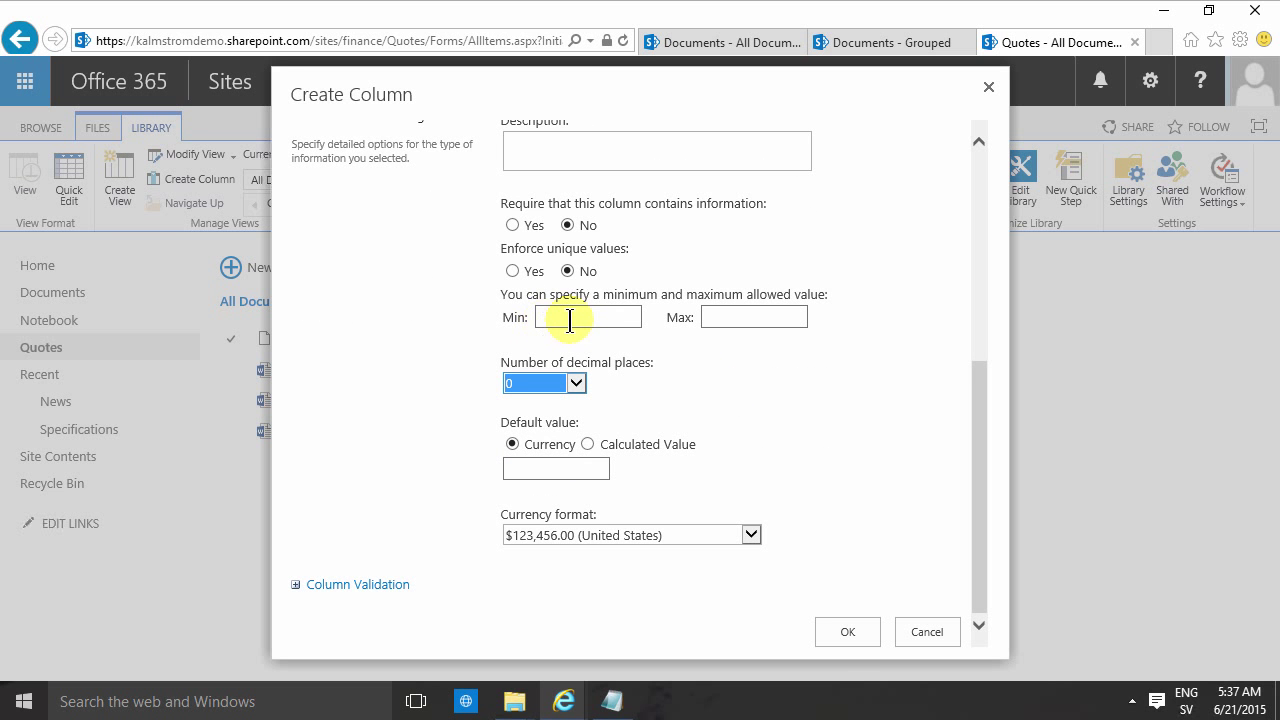
pyautogui.click(848, 632)
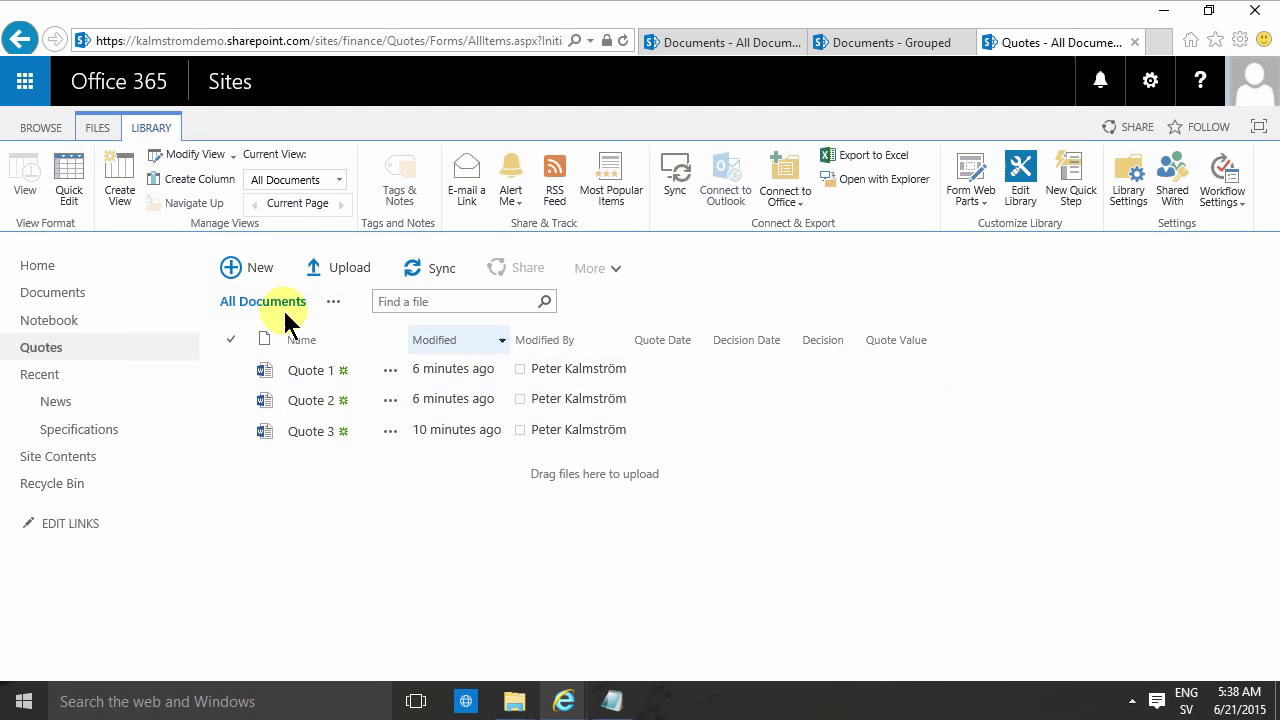
# - In Quick Edit, give Quote 1 Quote Date June 21, Decision Date June 23, Decision 1. Undecided, value $10,000
pyautogui.click(69, 180)
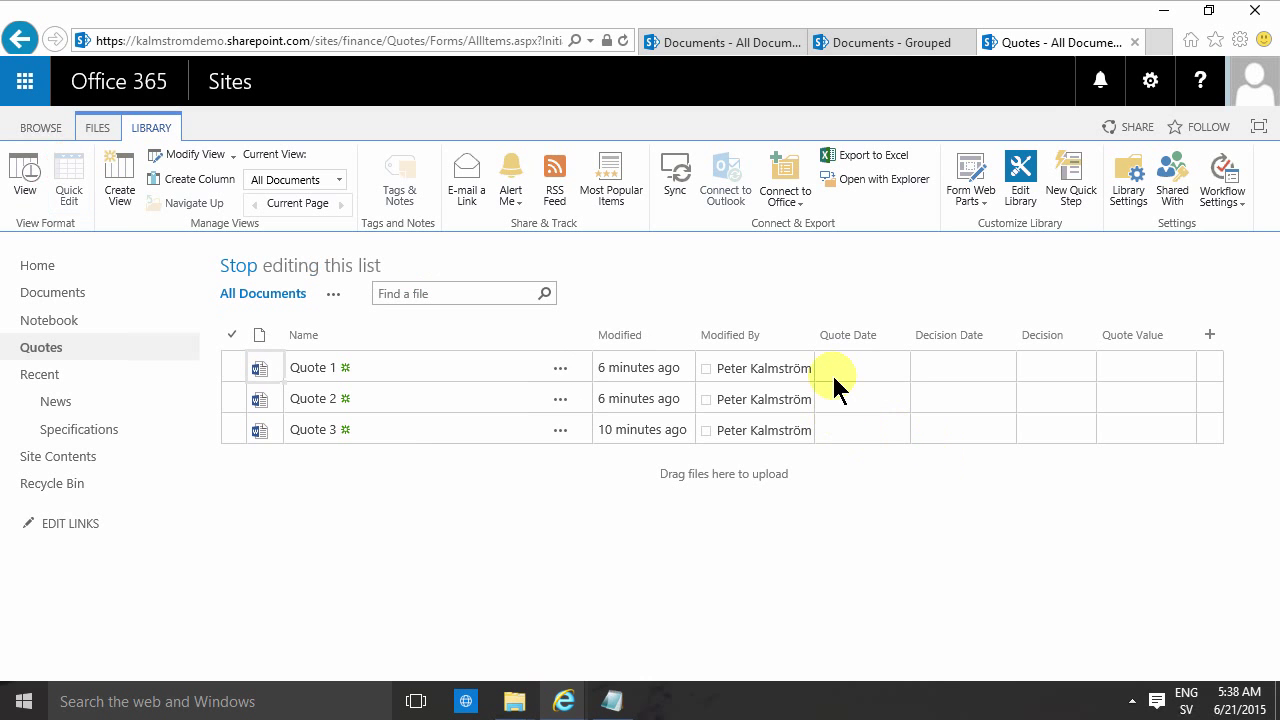
pyautogui.click(841, 366)
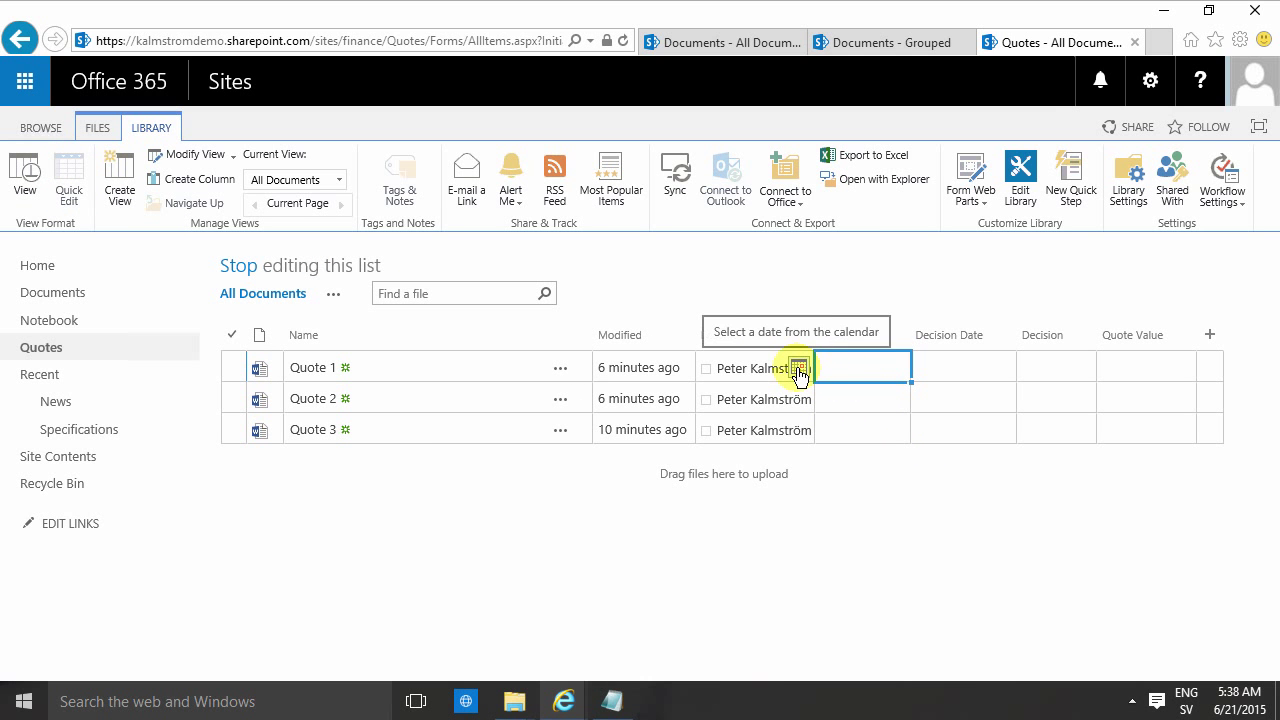
pyautogui.click(798, 369)
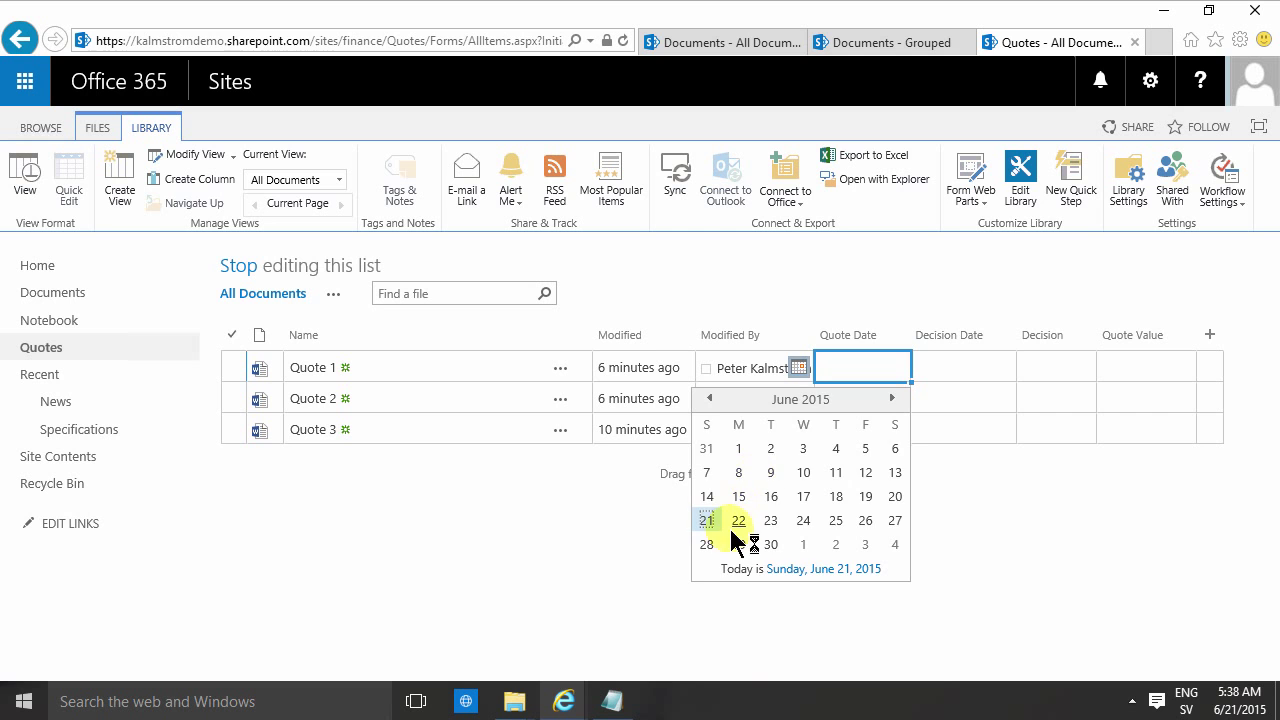
pyautogui.click(707, 520)
pyautogui.click(940, 371)
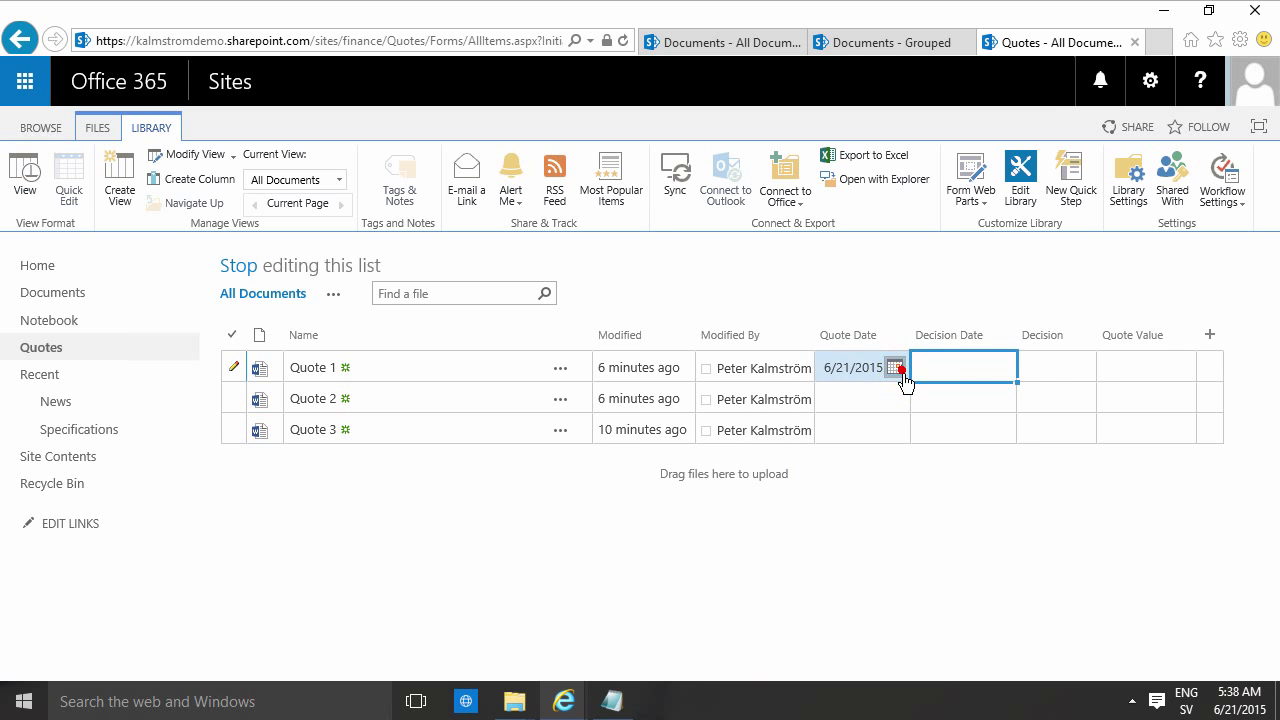
pyautogui.click(894, 368)
pyautogui.click(880, 520)
pyautogui.click(1037, 367)
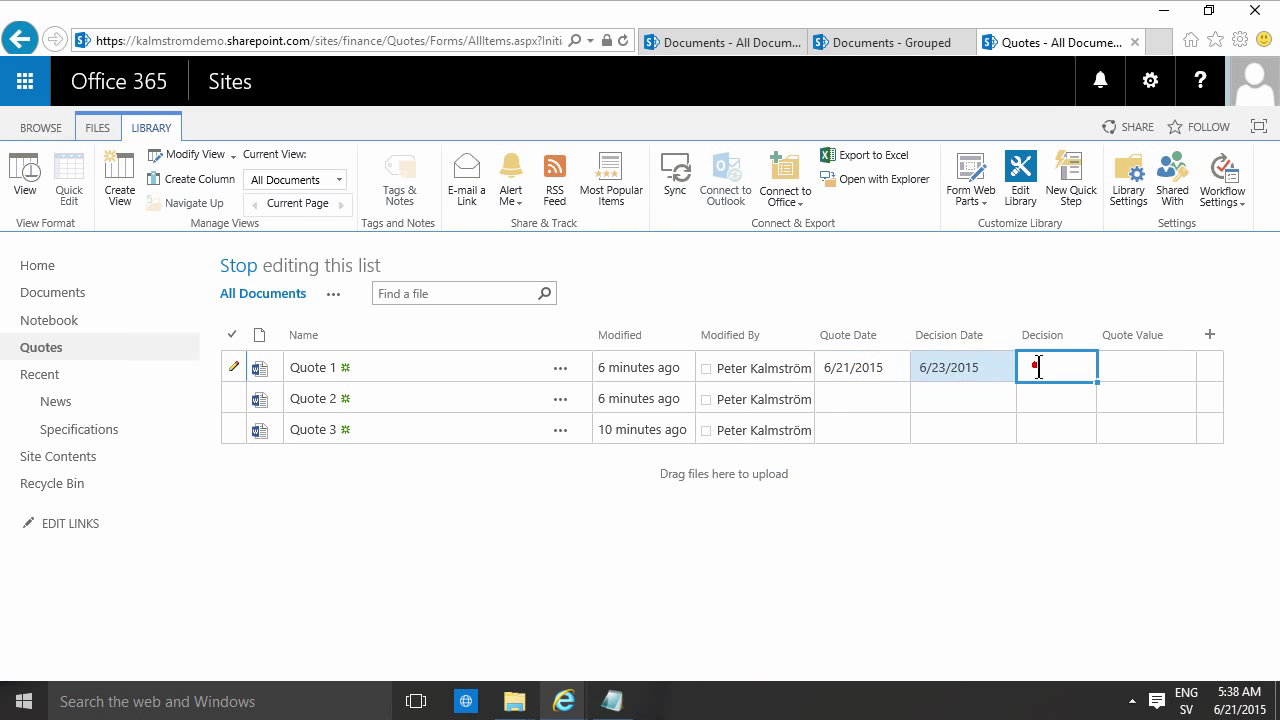
pyautogui.click(1085, 370)
pyautogui.click(1011, 395)
pyautogui.click(1179, 369)
pyautogui.write('10000')
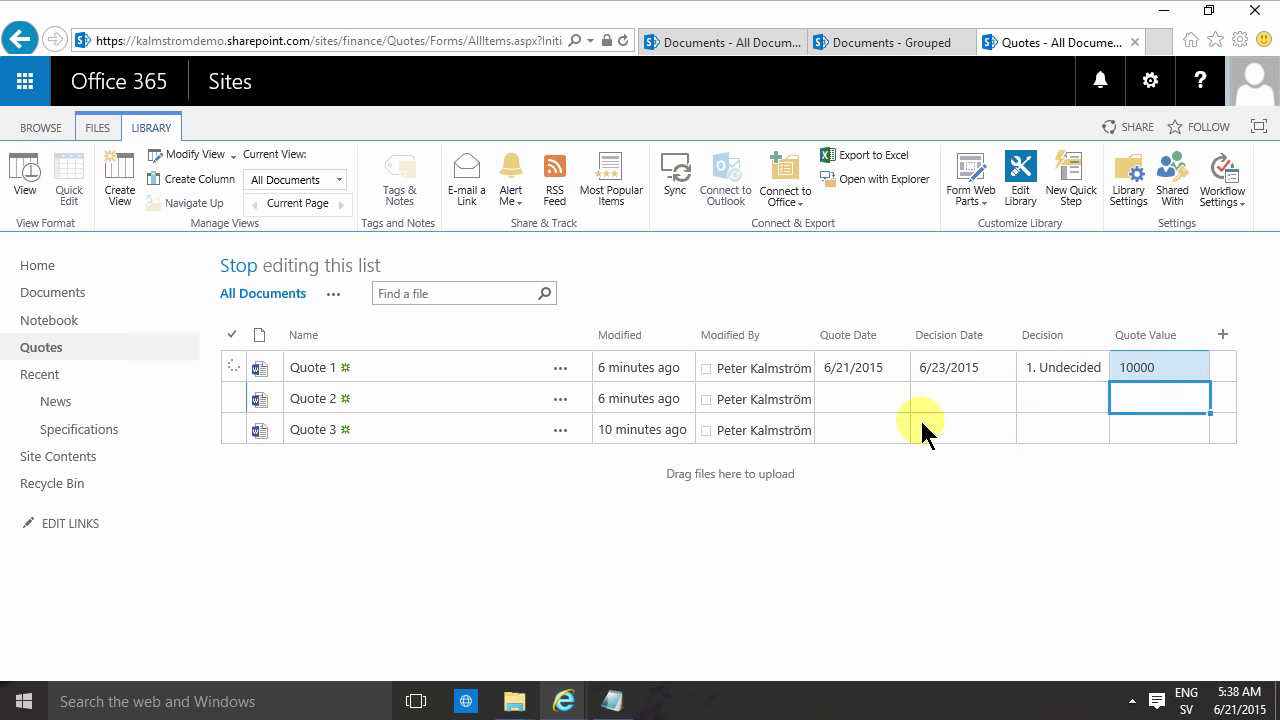
# - Give Quote 2 Quote Date June 24, Decision Date June 25 and value $20,000
pyautogui.click(858, 395)
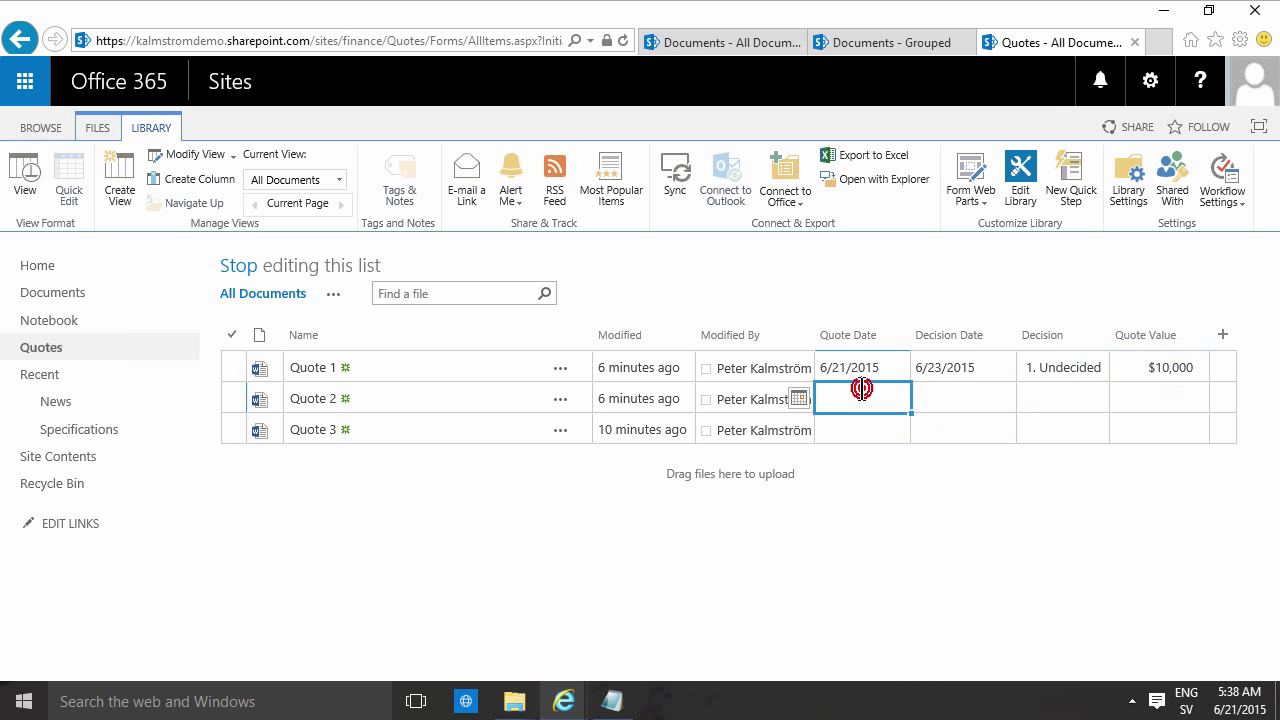
pyautogui.click(798, 398)
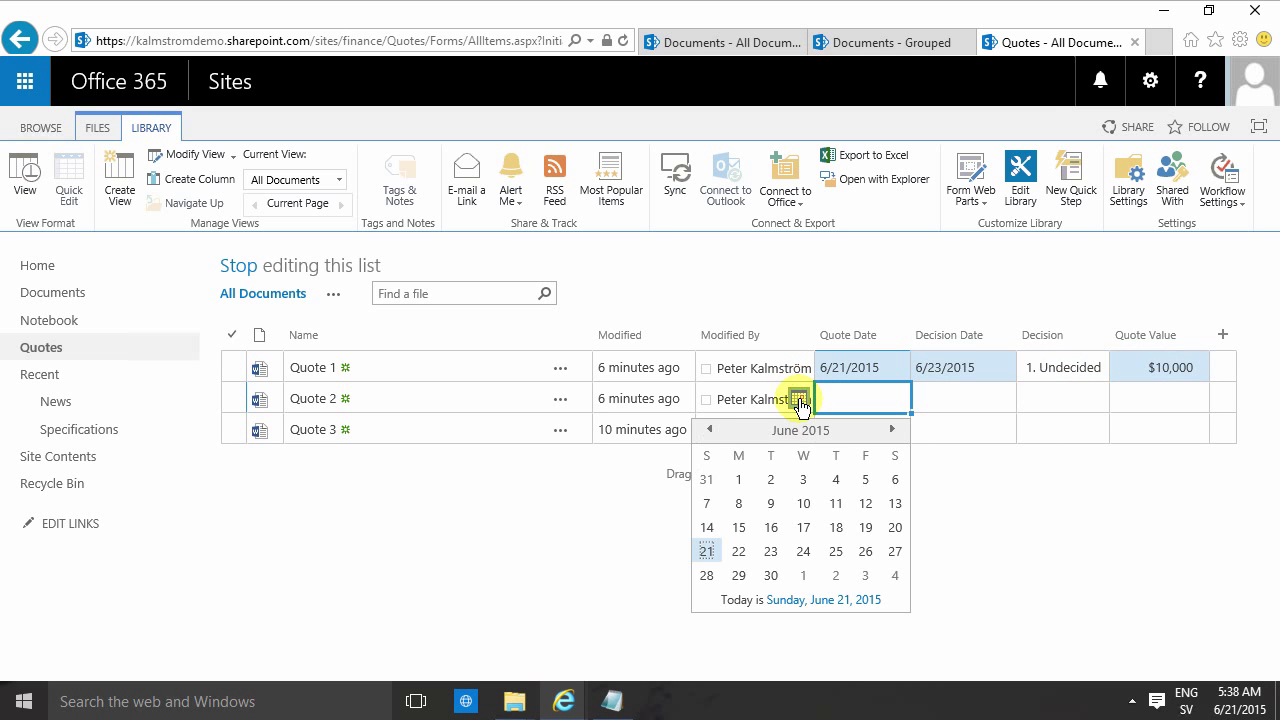
pyautogui.click(803, 551)
pyautogui.click(978, 396)
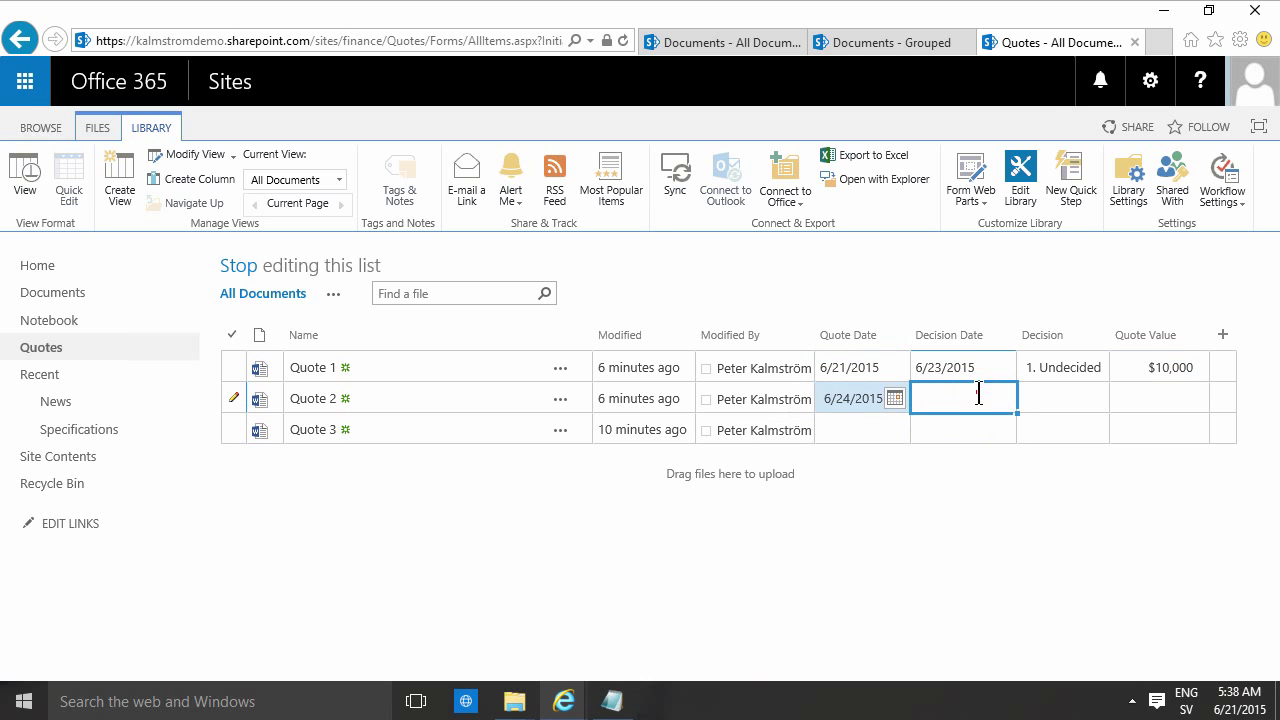
pyautogui.click(914, 412)
pyautogui.click(945, 553)
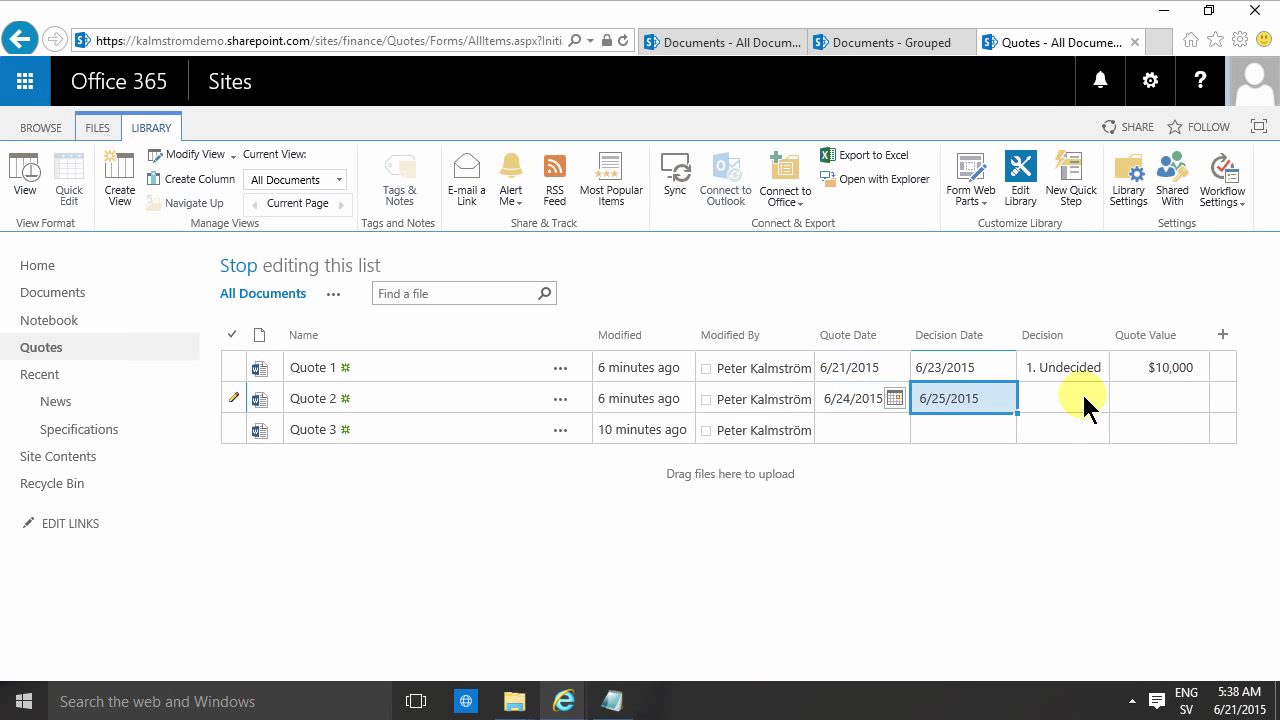
pyautogui.press('Tab')
pyautogui.press('Tab')
pyautogui.write('2')
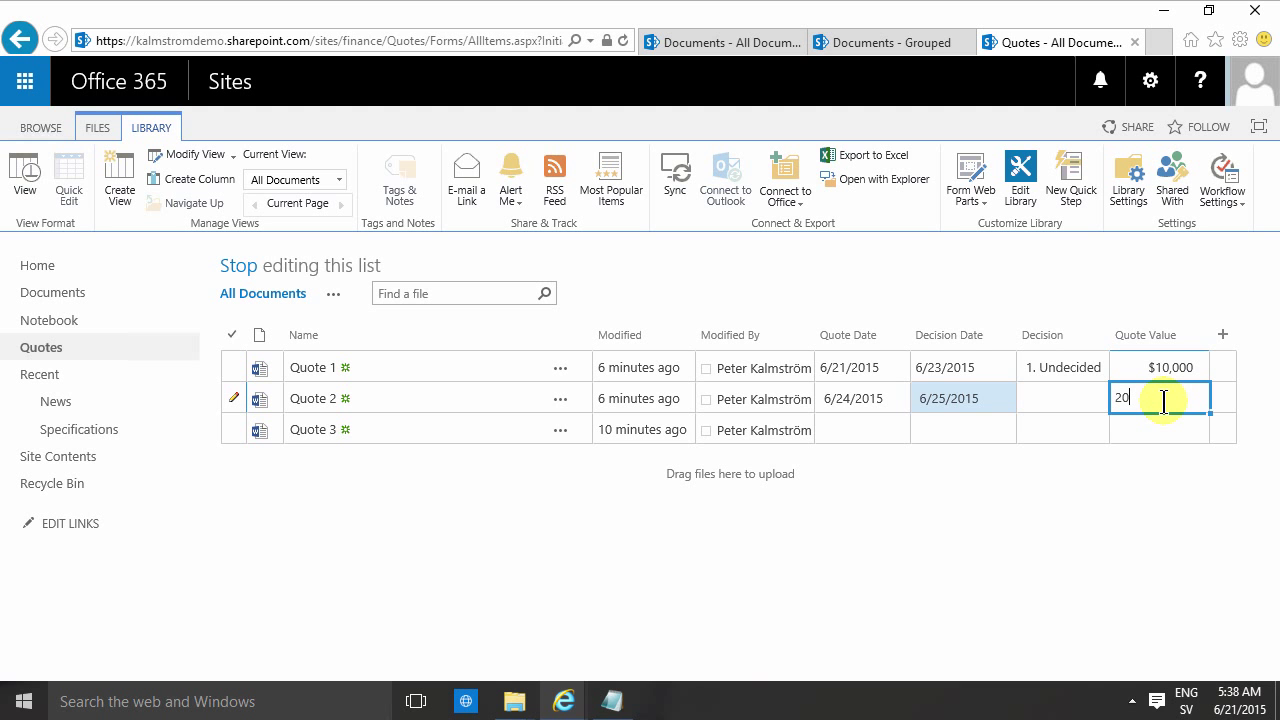
pyautogui.write('0,000')
pyautogui.press('Return')
# - Give Quote 3 Quote Date June 26, Decision Date June 27 and value 30000
pyautogui.click(851, 424)
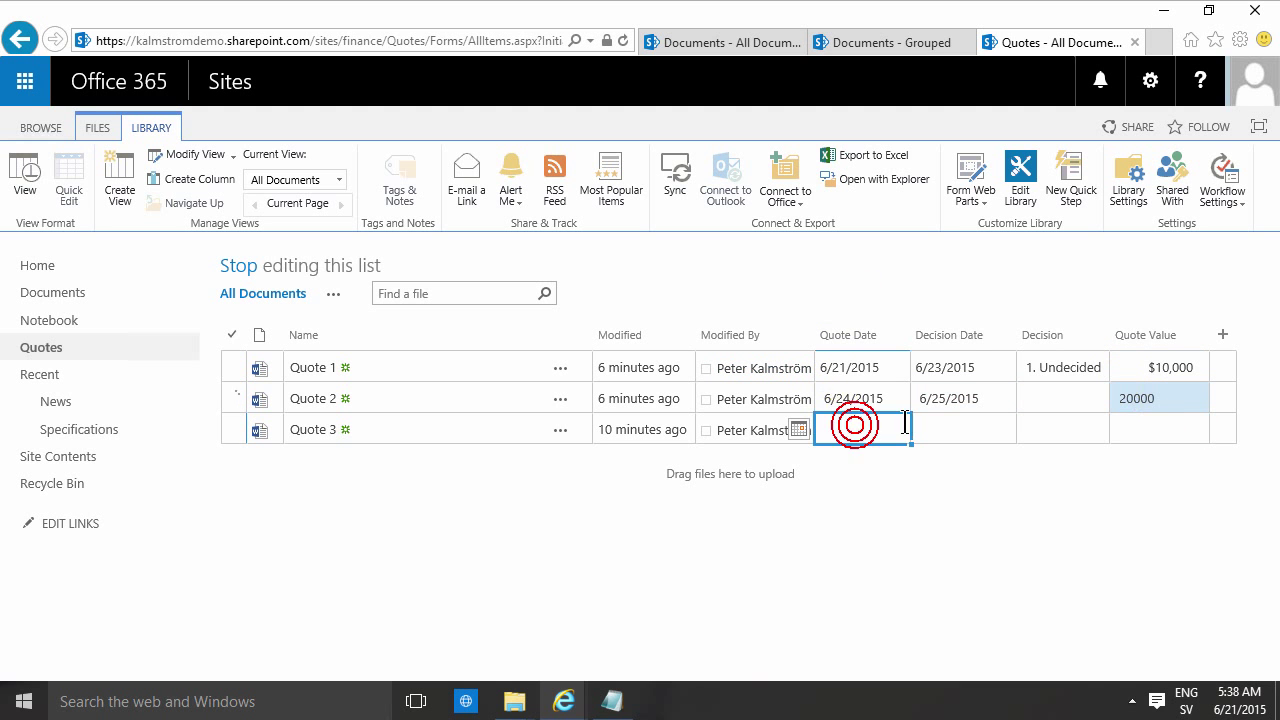
pyautogui.click(799, 431)
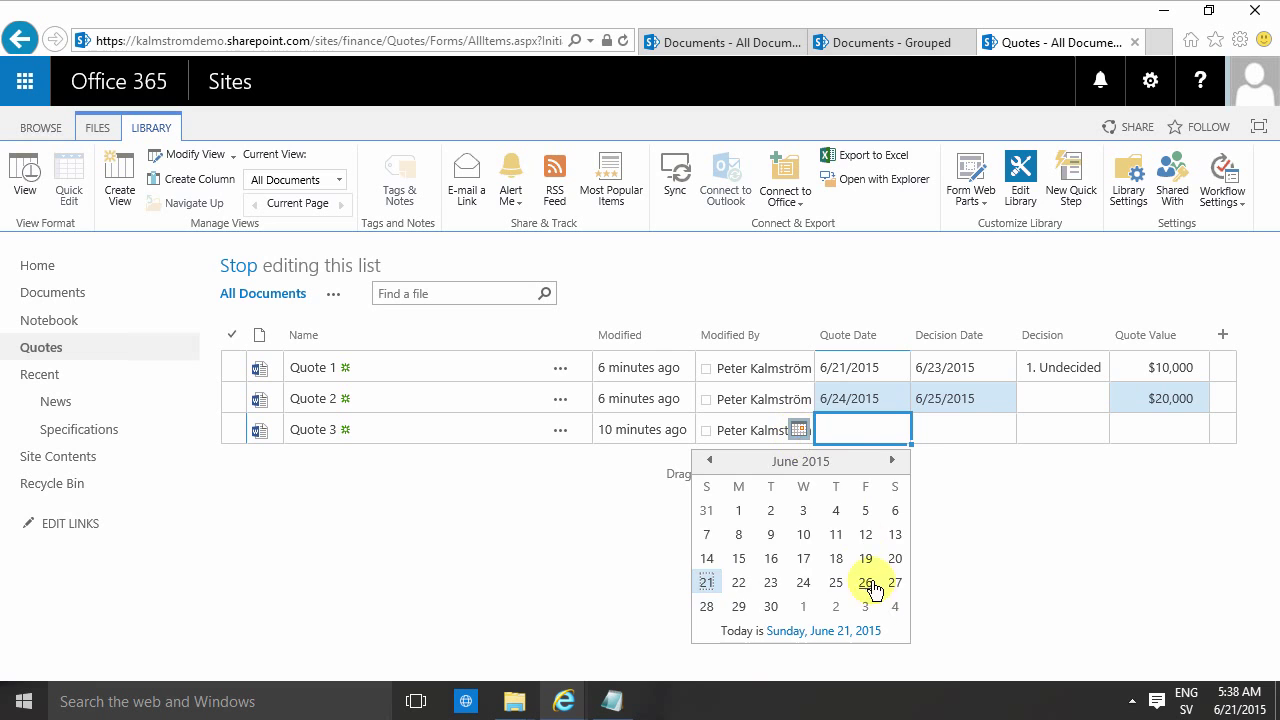
pyautogui.click(869, 585)
pyautogui.click(945, 430)
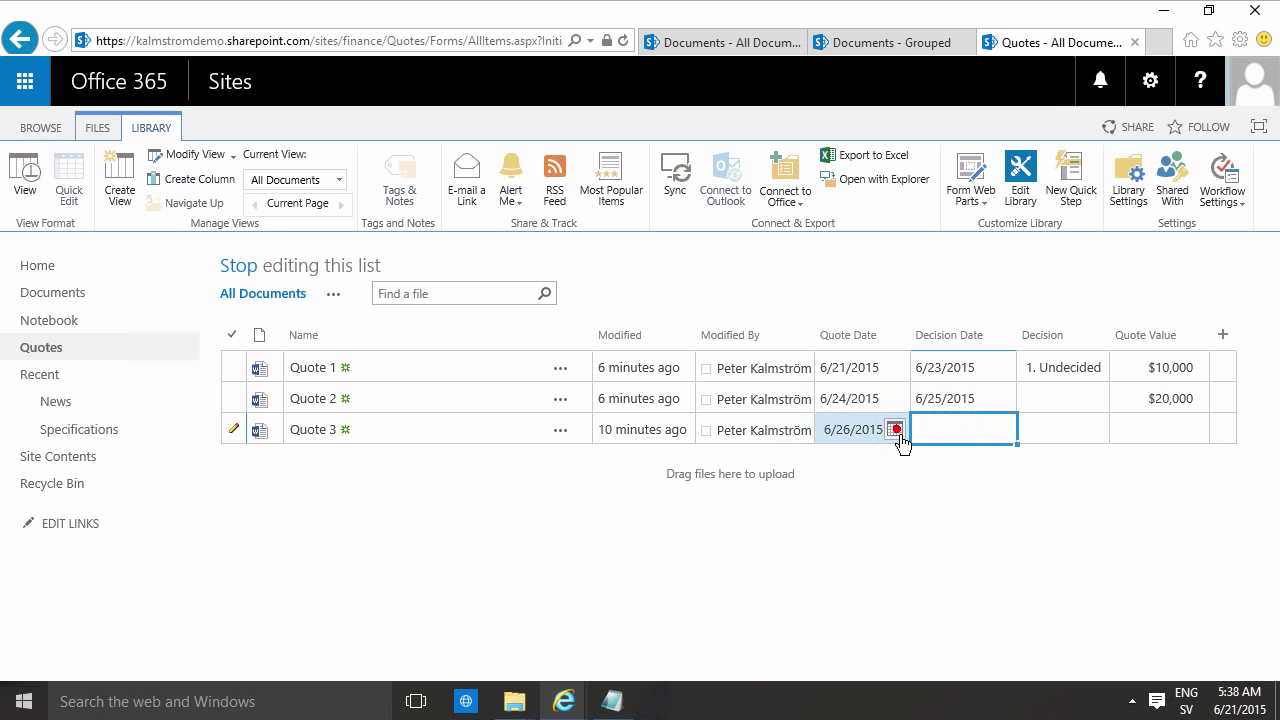
pyautogui.click(896, 431)
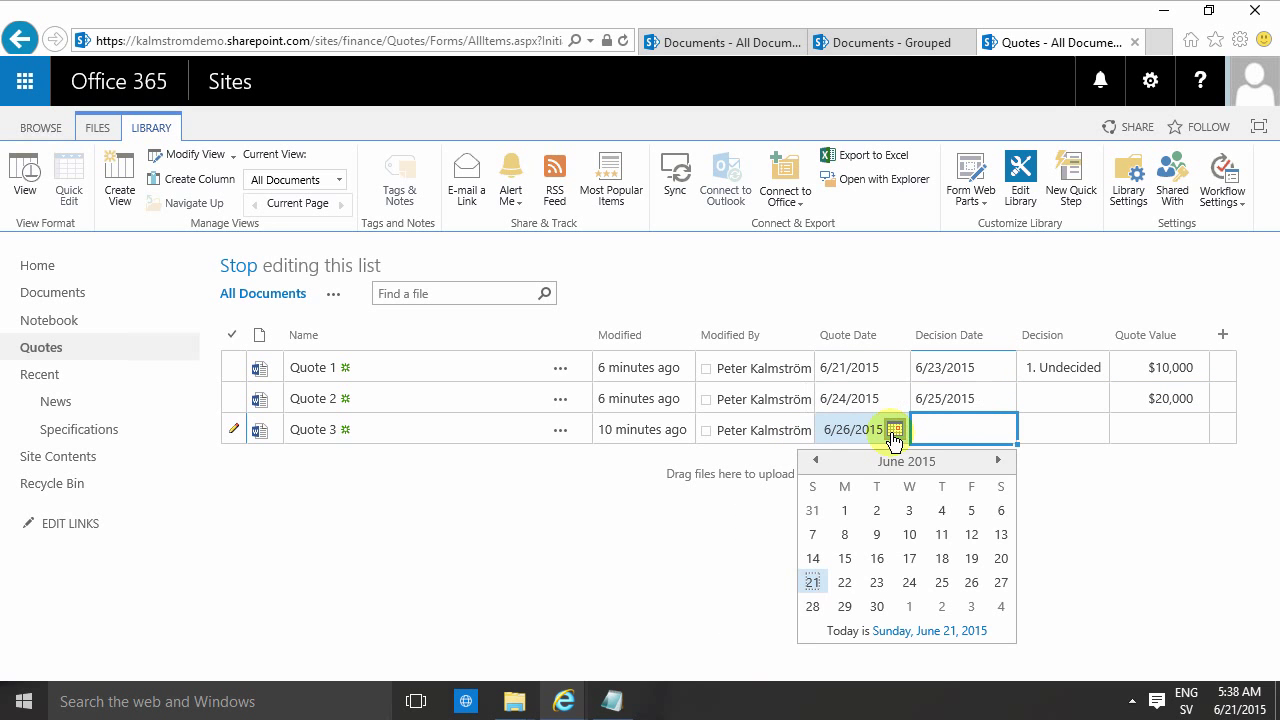
pyautogui.click(1000, 583)
pyautogui.click(1048, 430)
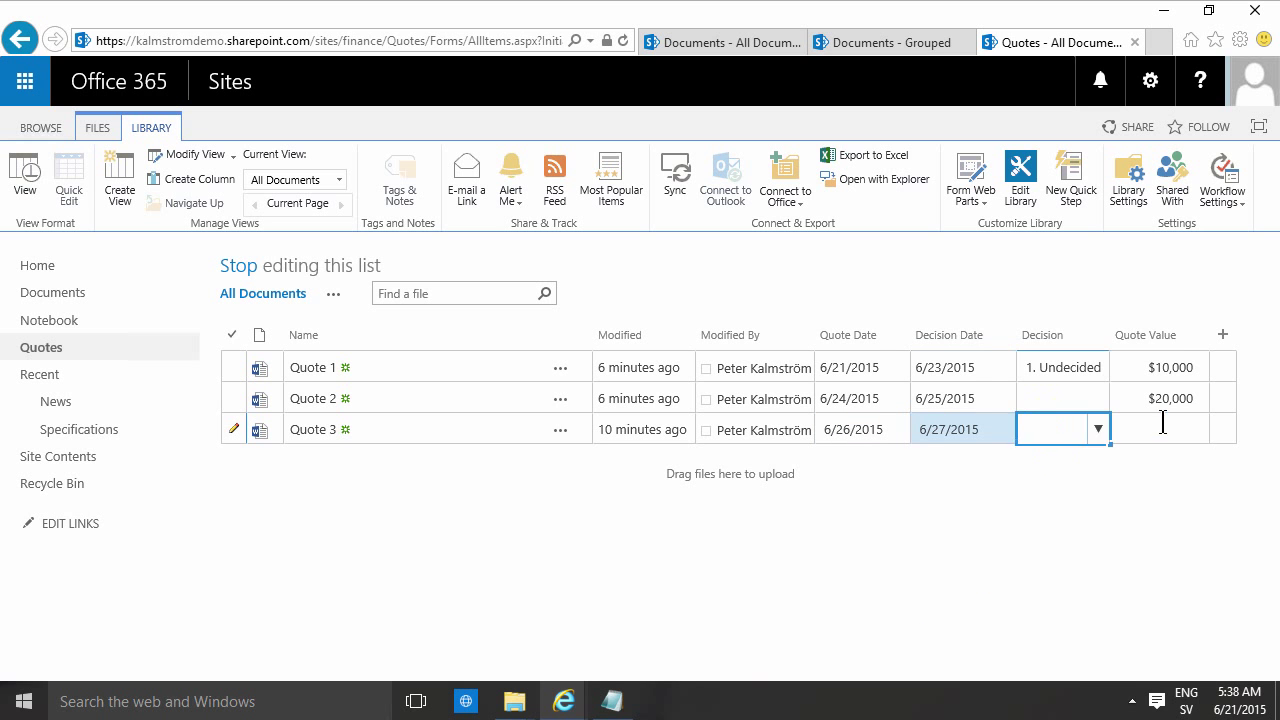
pyautogui.click(1162, 428)
pyautogui.write('0000')
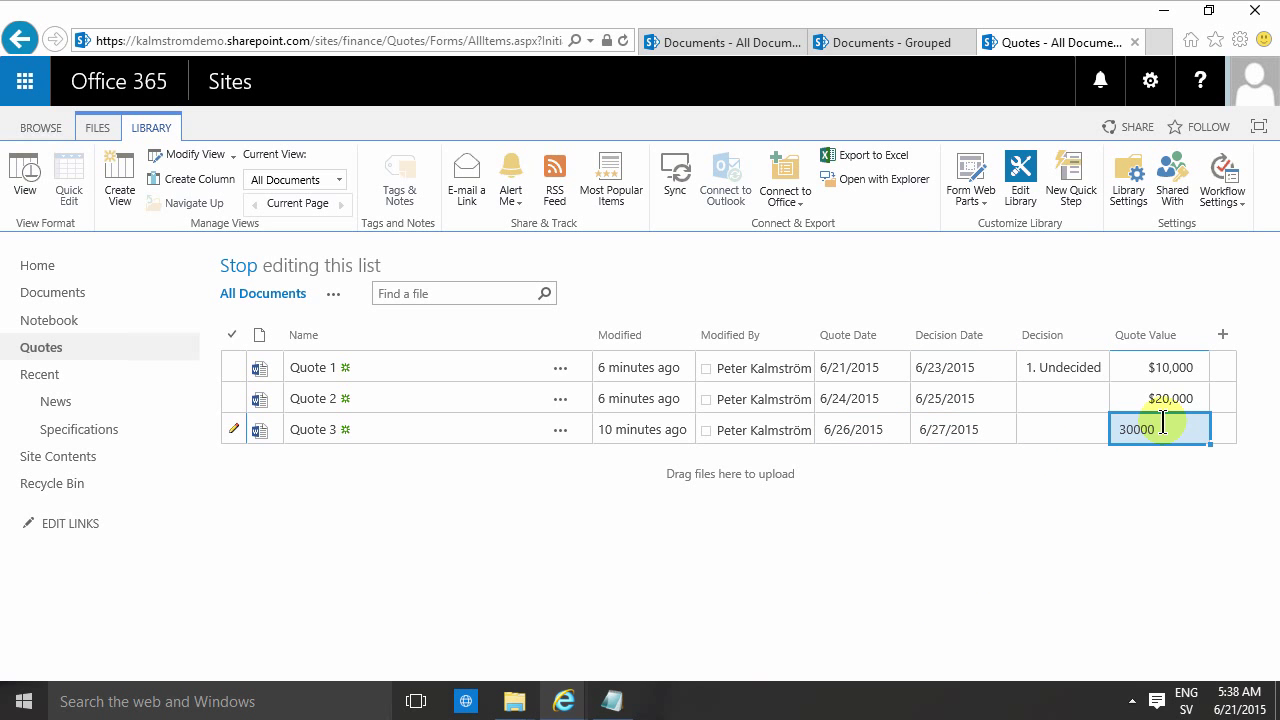
pyautogui.click(1131, 403)
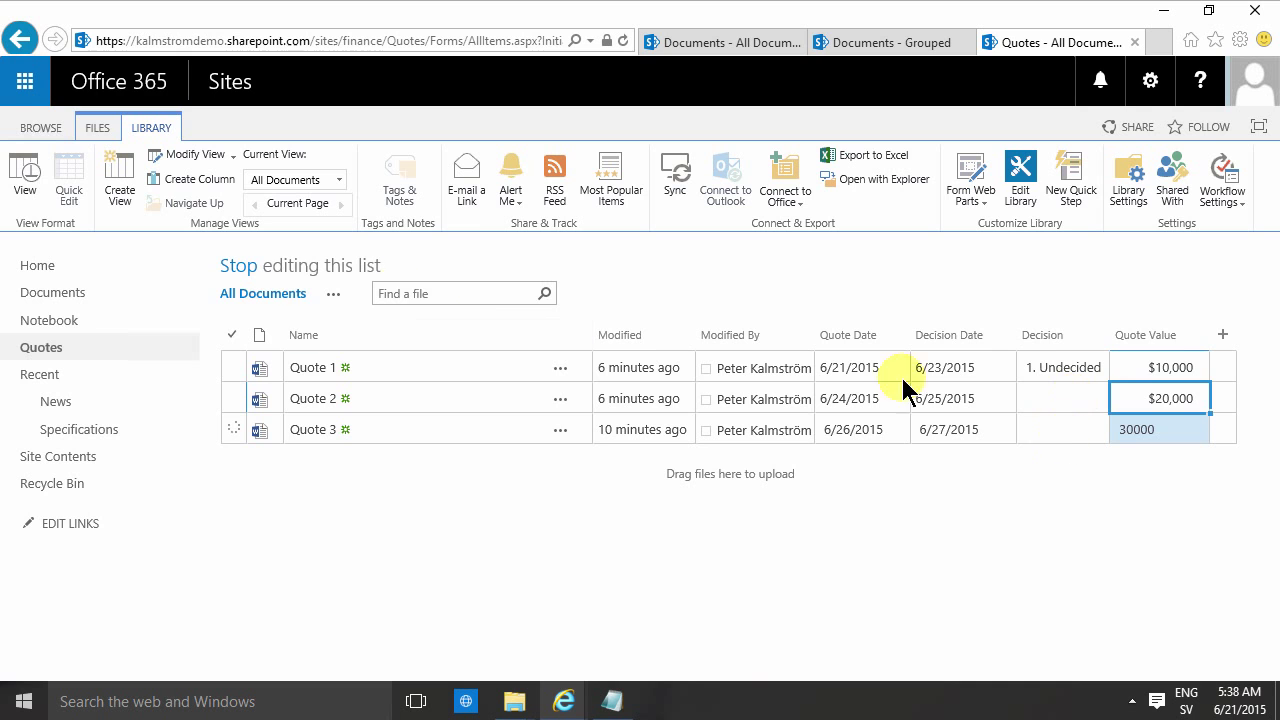
# - Stop grid editing to save the entries and choose Modify this View for All Documents
pyautogui.click(240, 266)
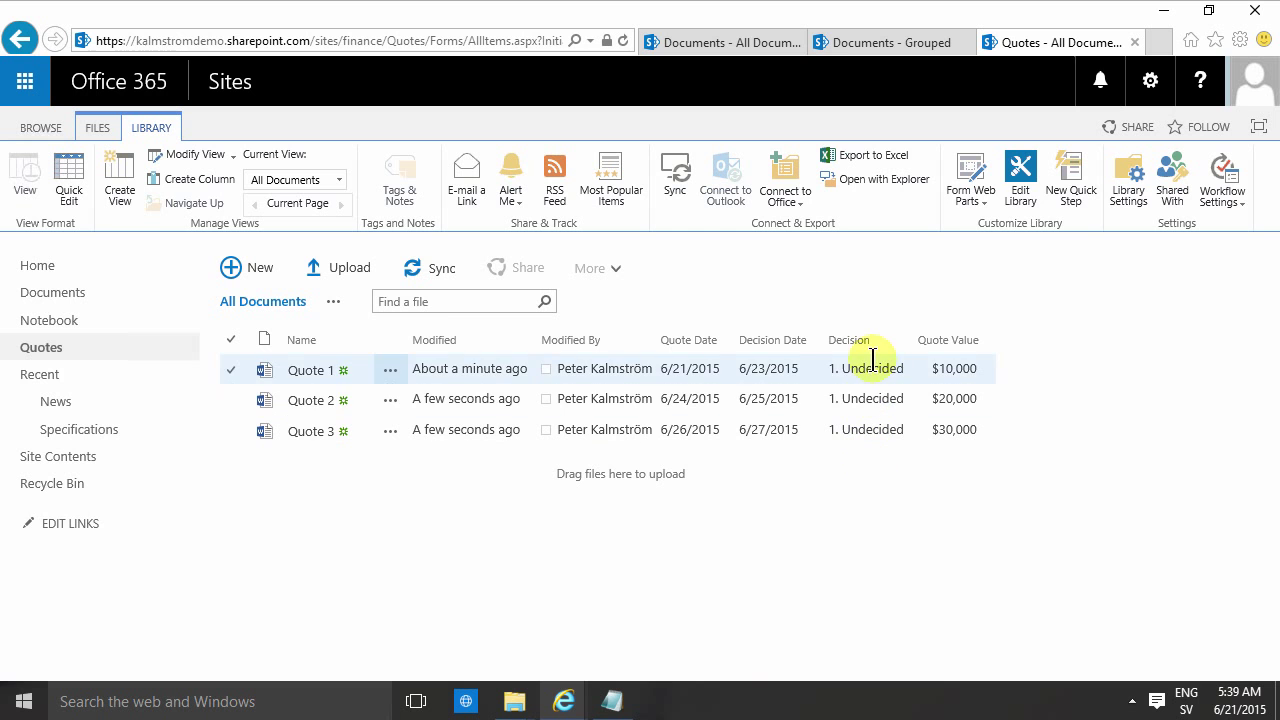
pyautogui.click(334, 303)
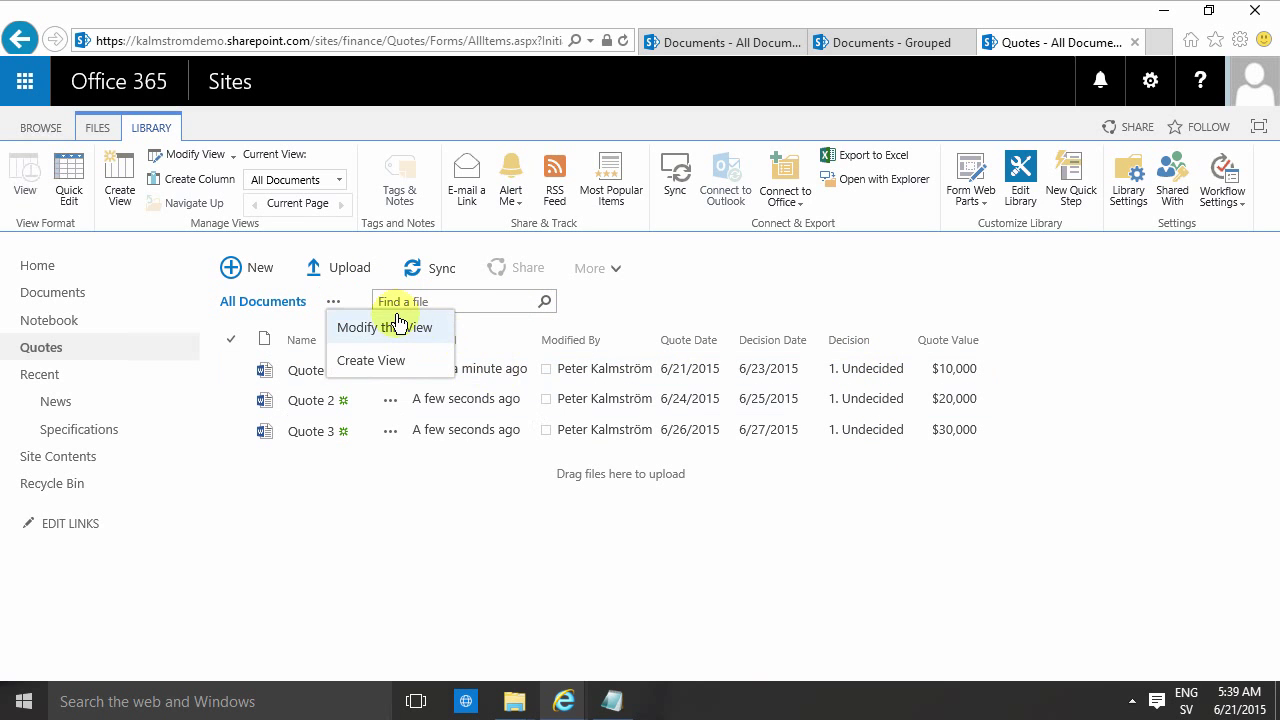
pyautogui.click(365, 326)
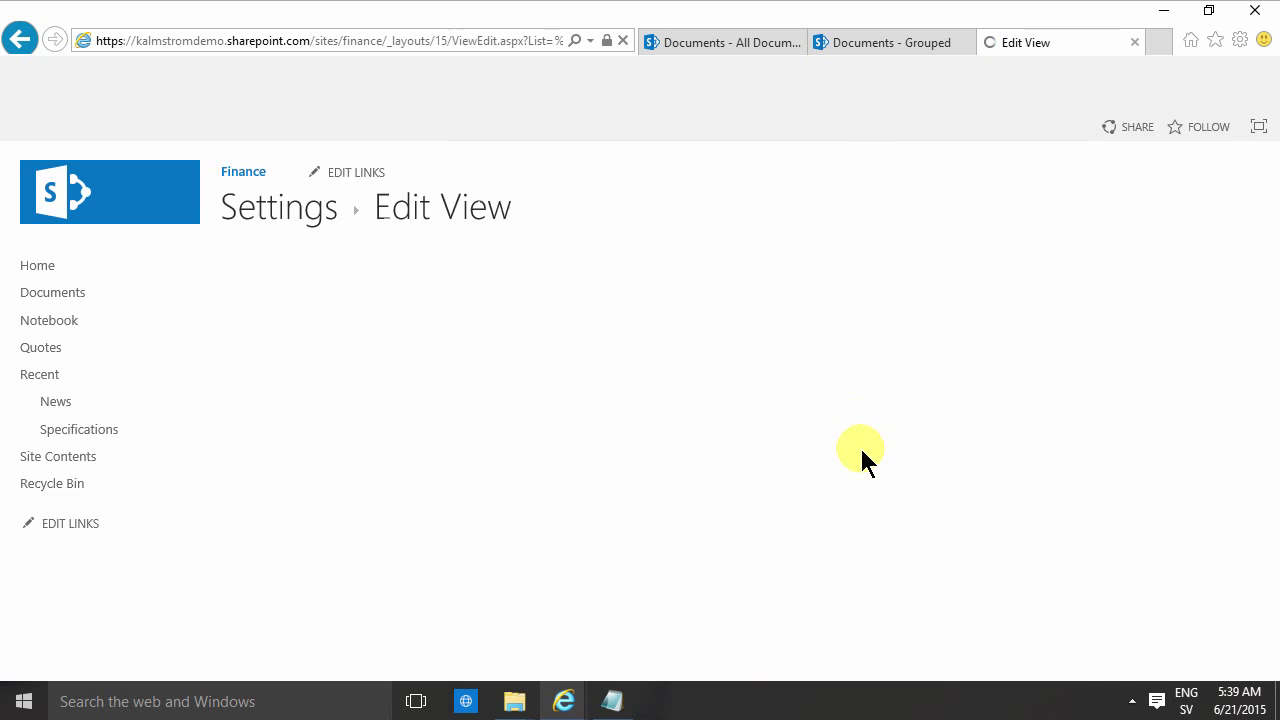
# - Uncheck the Modified and Modified By columns in the All Documents view and save it
pyautogui.scroll(-3, 868, 610)
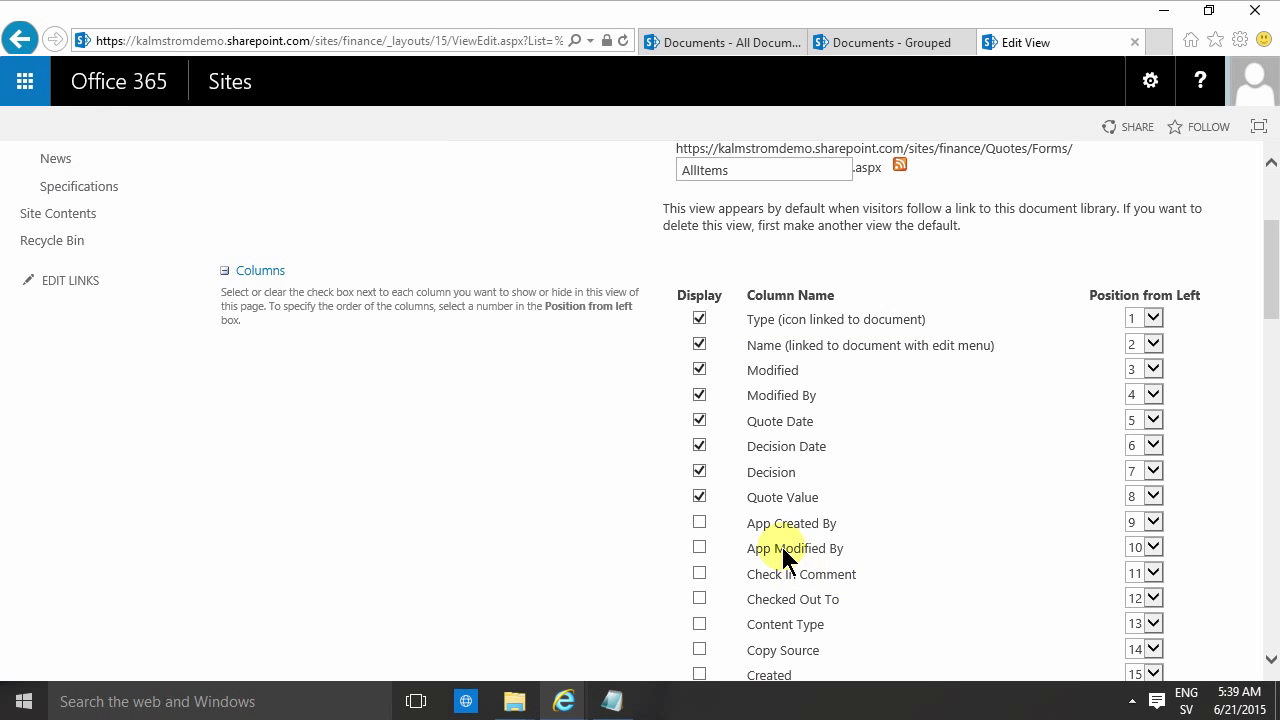
pyautogui.click(699, 370)
pyautogui.click(699, 395)
pyautogui.scroll(3, 810, 460)
pyautogui.click(1108, 270)
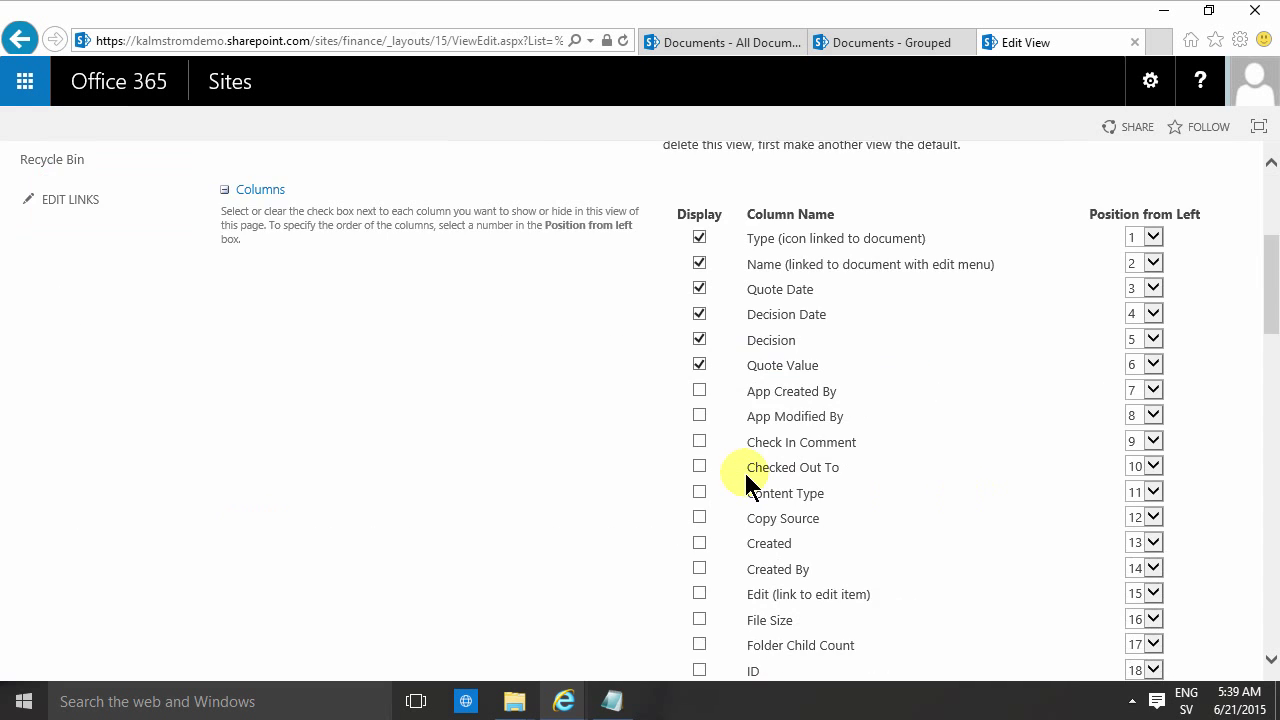
pyautogui.scroll(-15, 748, 482)
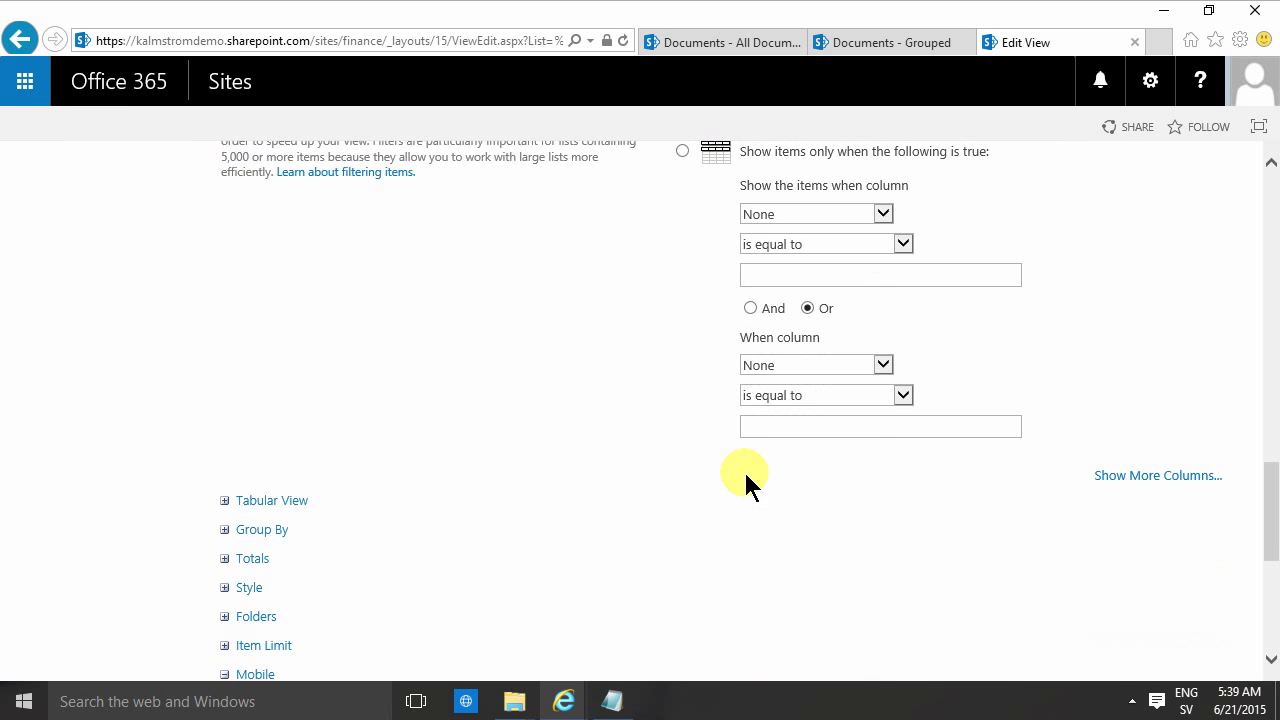
# - Set the Quote Value total to Sum under Totals and save the view
pyautogui.scroll(-2, 745, 482)
pyautogui.click(225, 397)
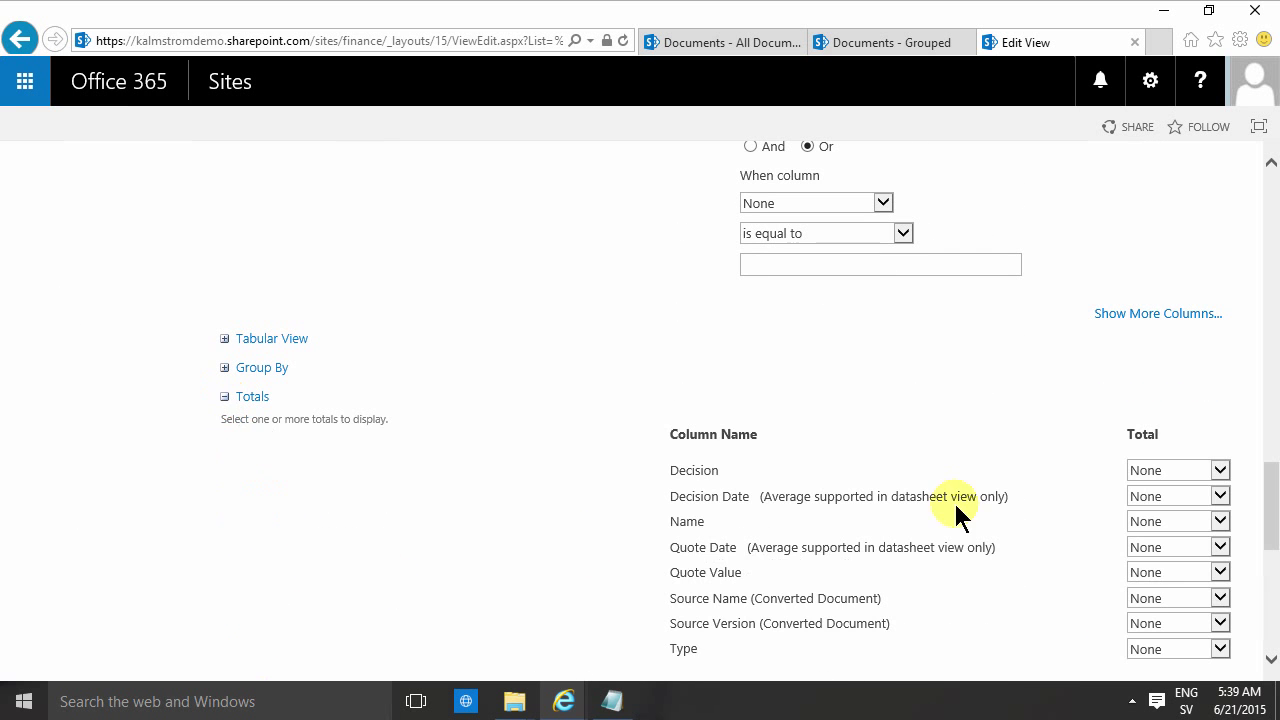
pyautogui.scroll(-2, 955, 505)
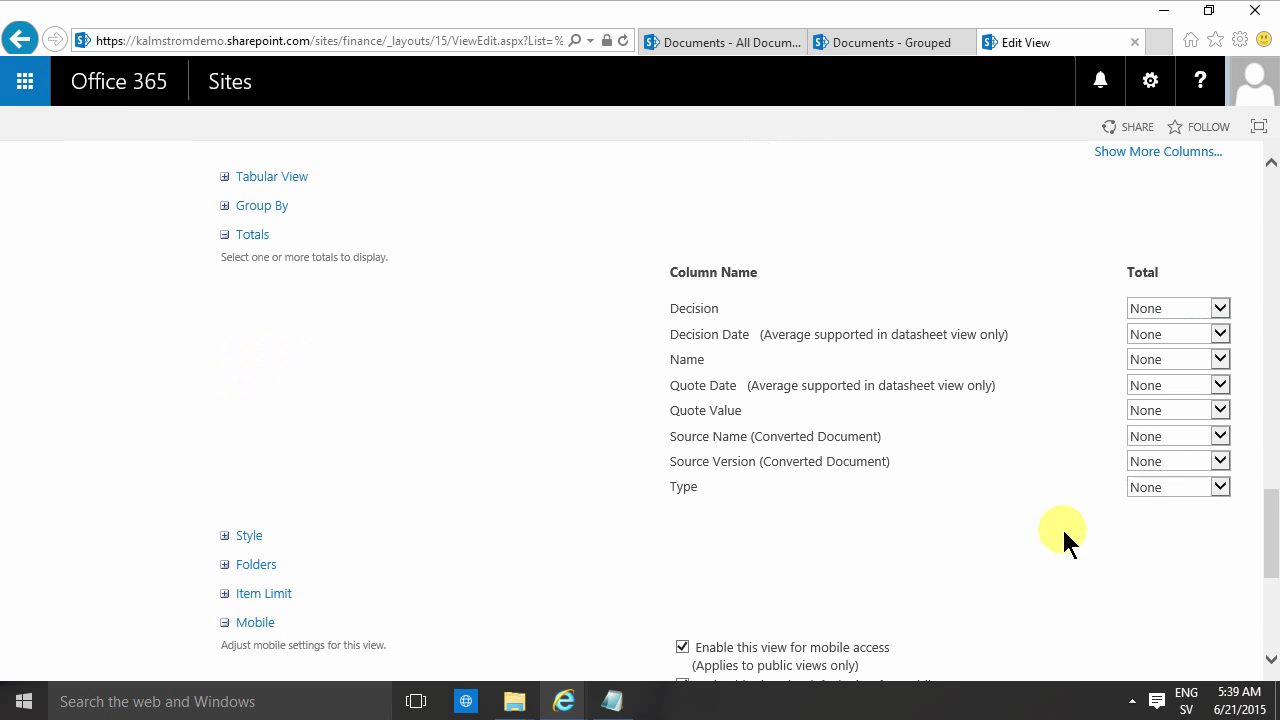
pyautogui.click(1170, 414)
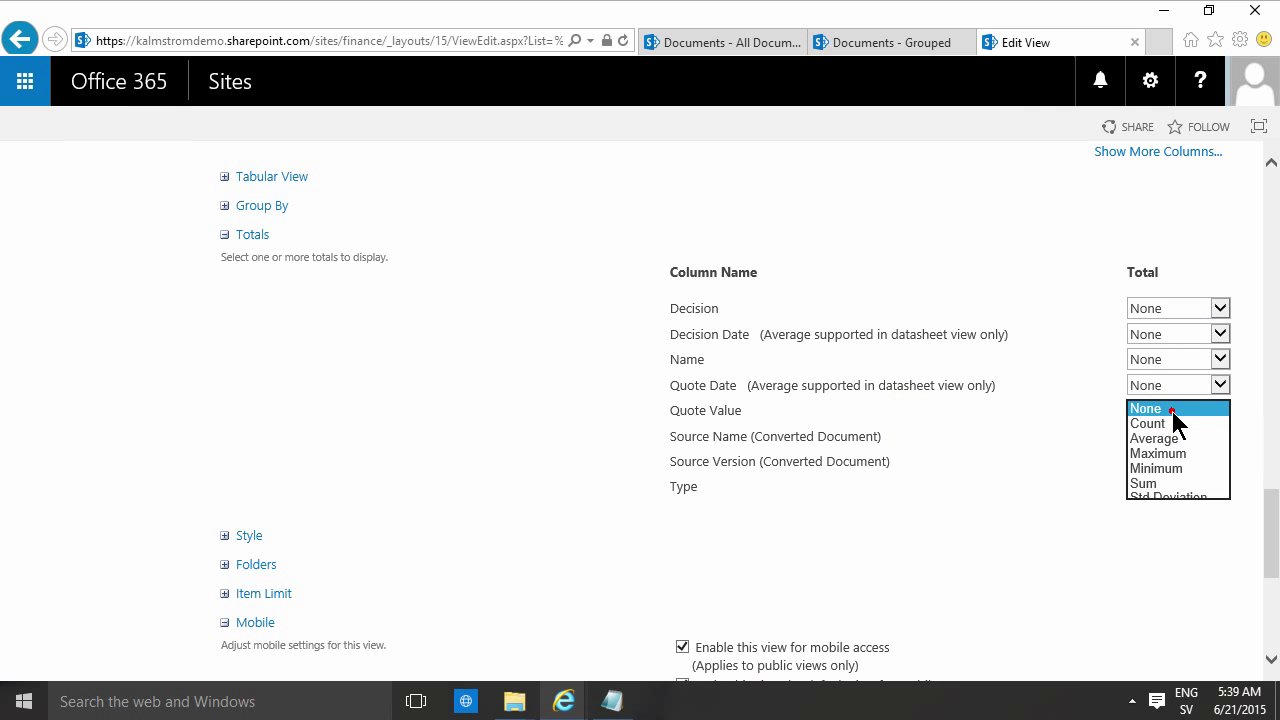
pyautogui.click(1153, 483)
pyautogui.moveTo(1269, 520); pyautogui.dragTo(1269, 590)
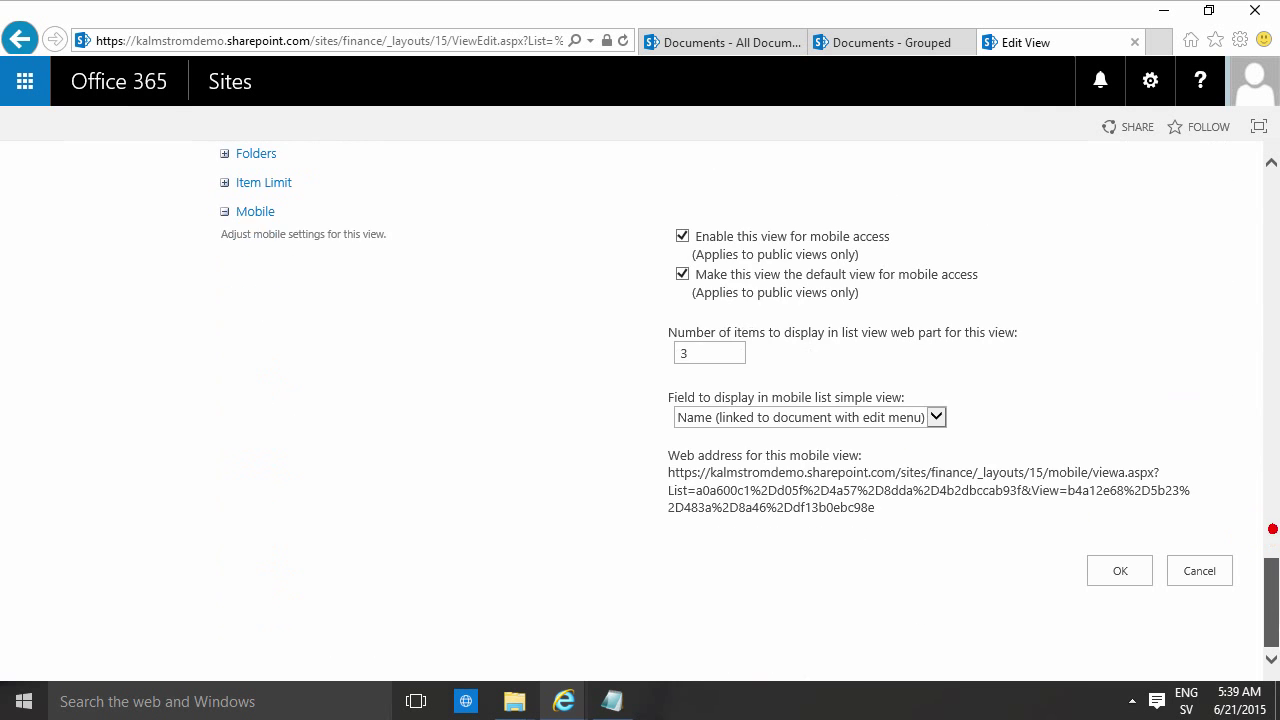
pyautogui.click(1138, 580)
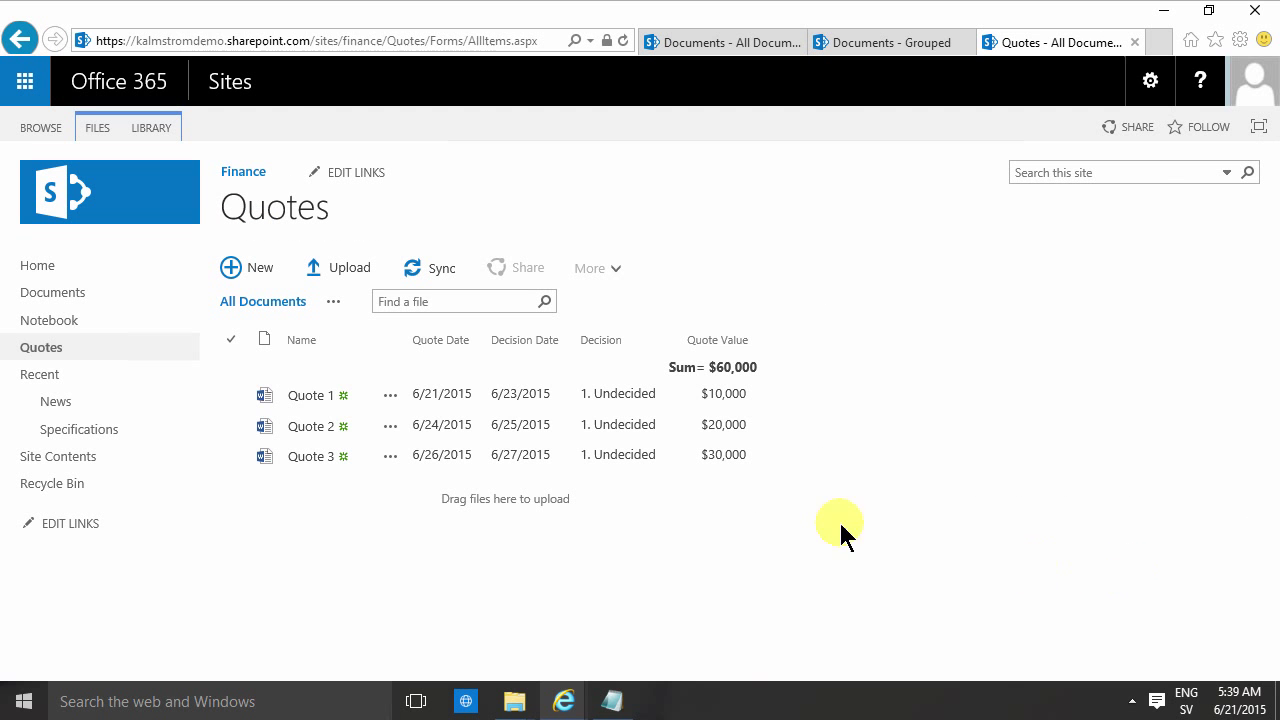